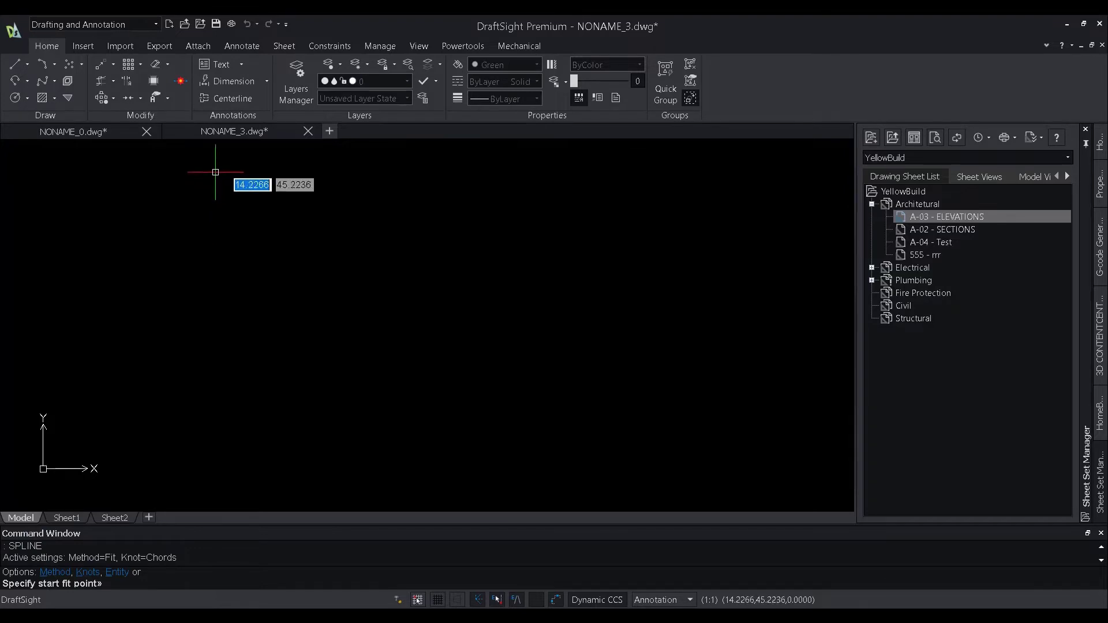
Draw an open fit spline through five freely placed points, curving back around its start point.
click(215, 171)
click(249, 317)
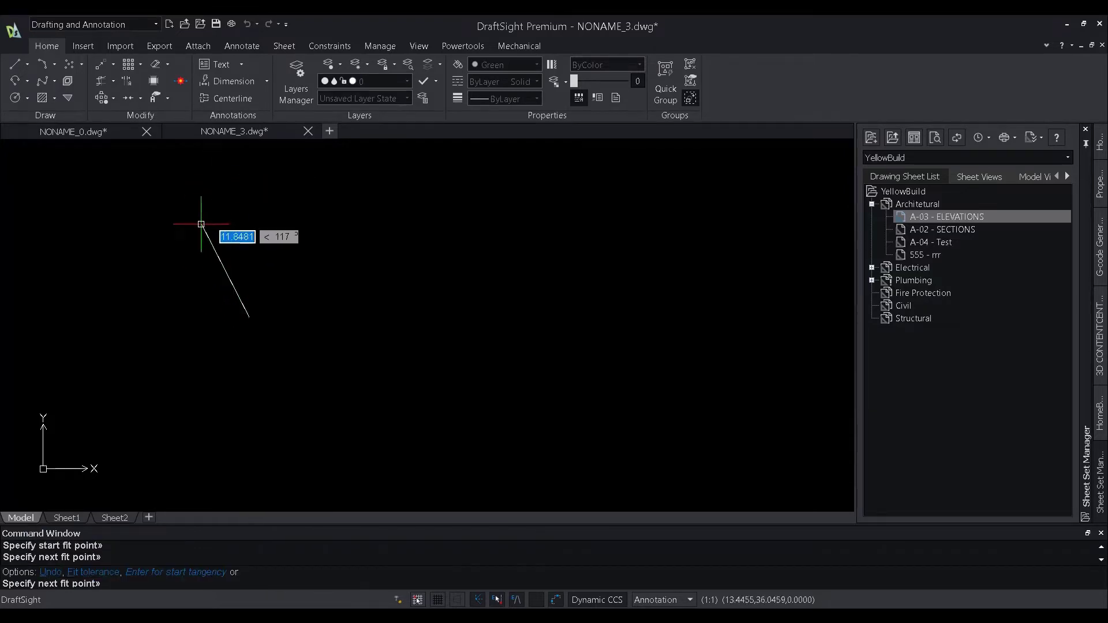
click(177, 175)
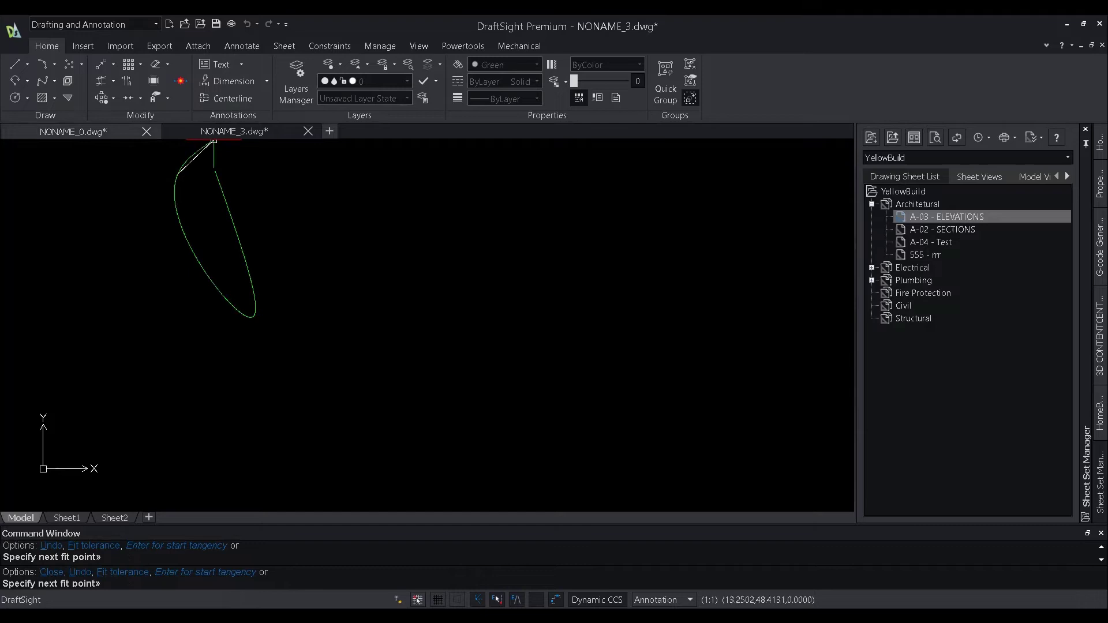
click(348, 180)
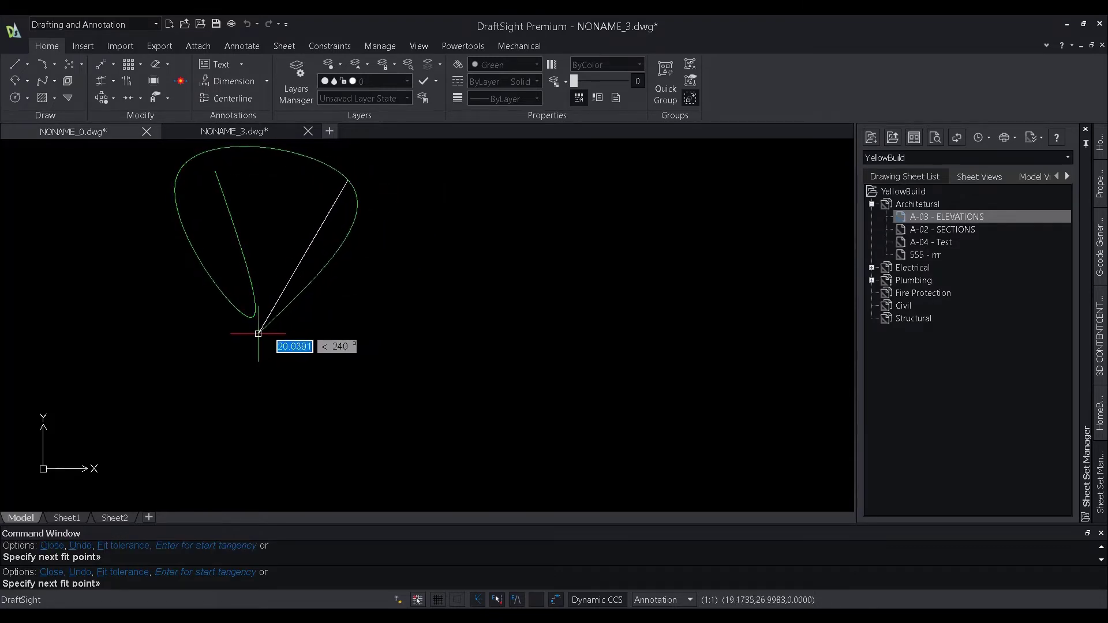
click(246, 350)
key(Return)
key(Return)
key(Return)
Draw a second, S-shaped fit spline through four freely placed points, above and beside the first curve.
middle_drag(386, 286, 362, 400)
click(41, 85)
click(370, 180)
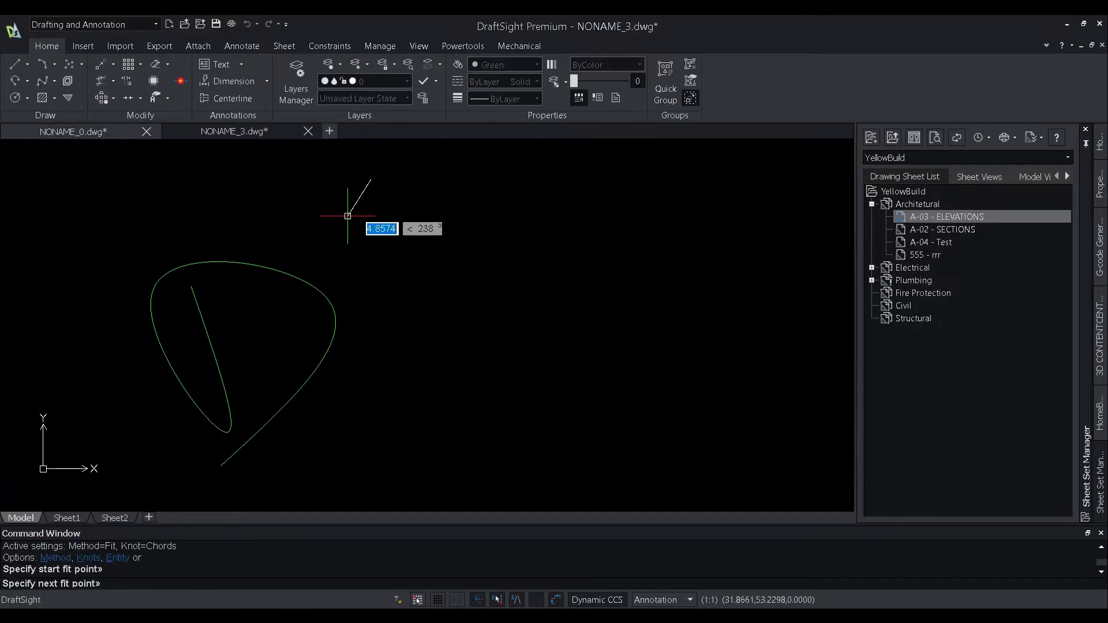
click(325, 240)
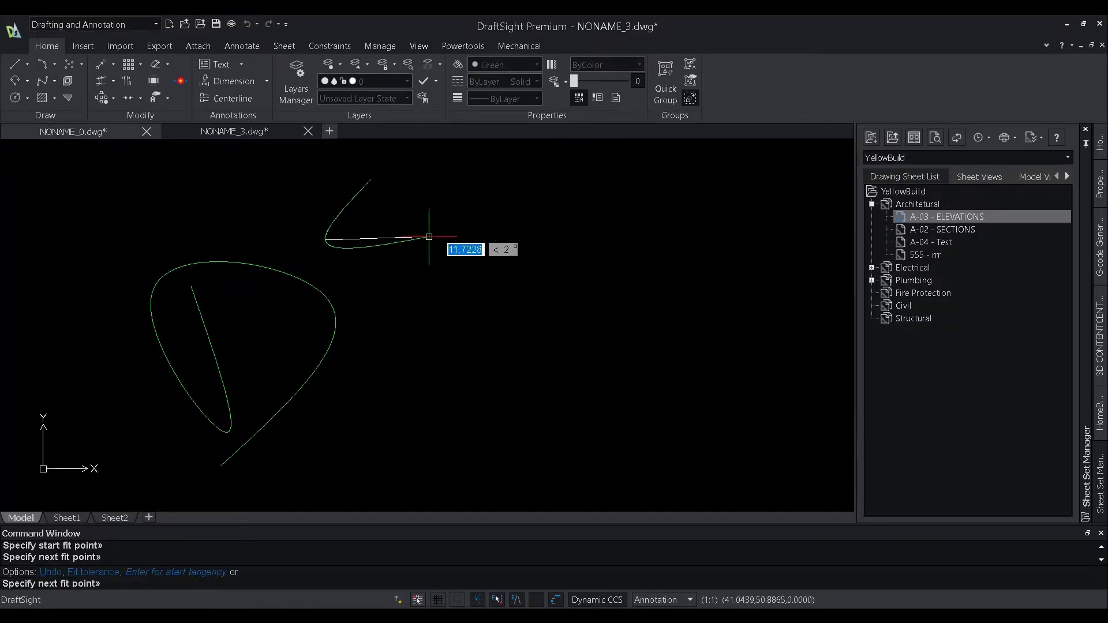
click(428, 237)
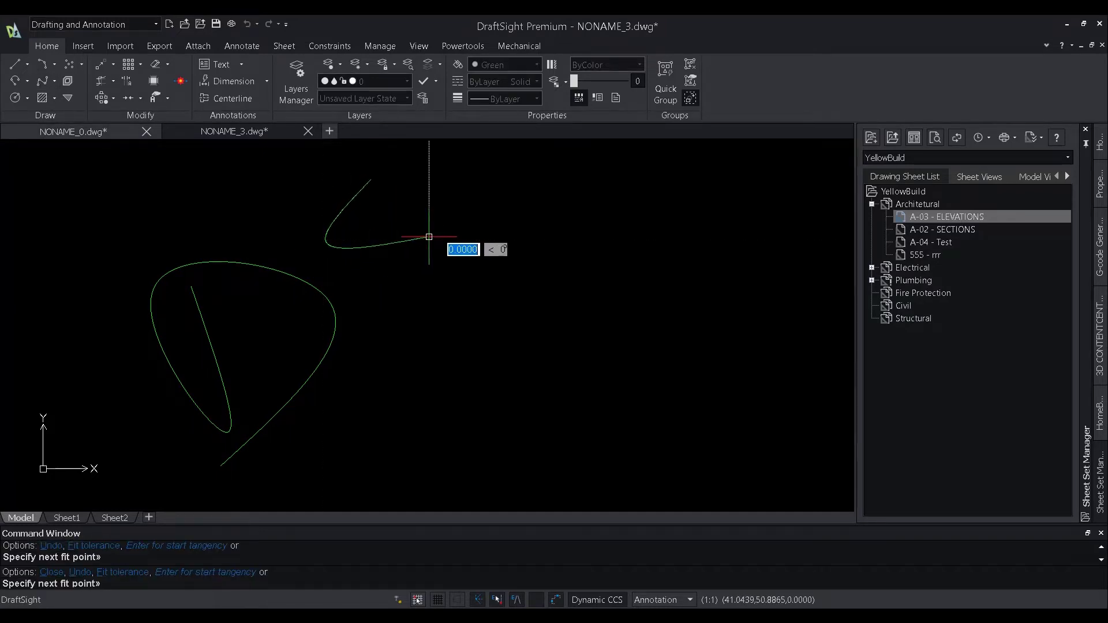
click(363, 361)
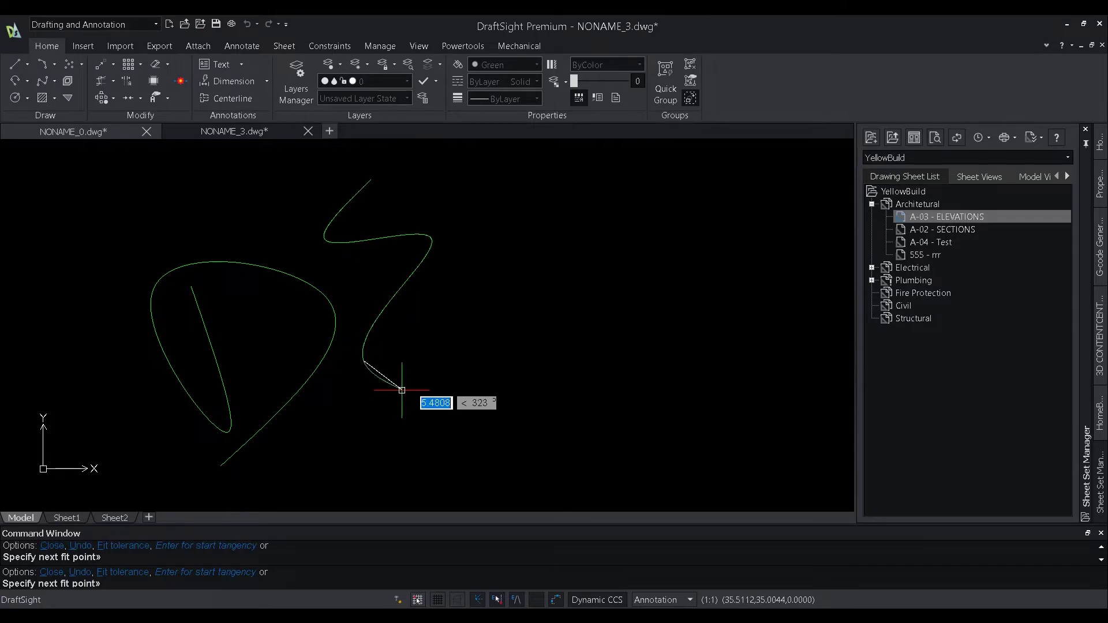
key(Return)
key(Return)
key(Return)
middle_drag(460, 359, 581, 375)
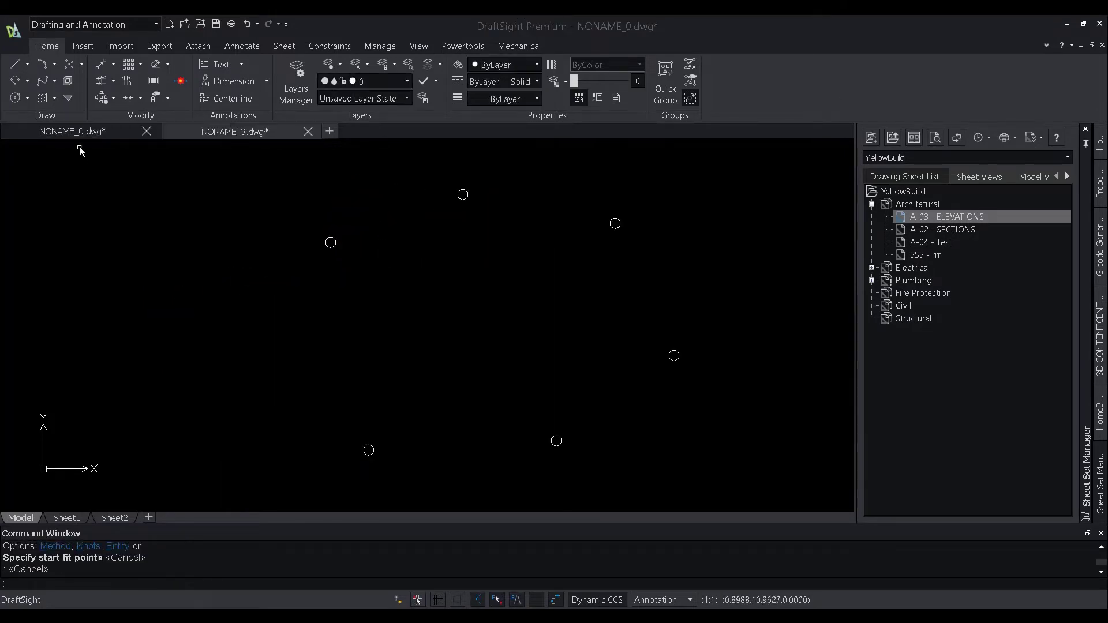
In NONAME_0.dwg, draw an open fit spline through the centres of the six circles, going clockwise from the upper-left circle.
click(207, 312)
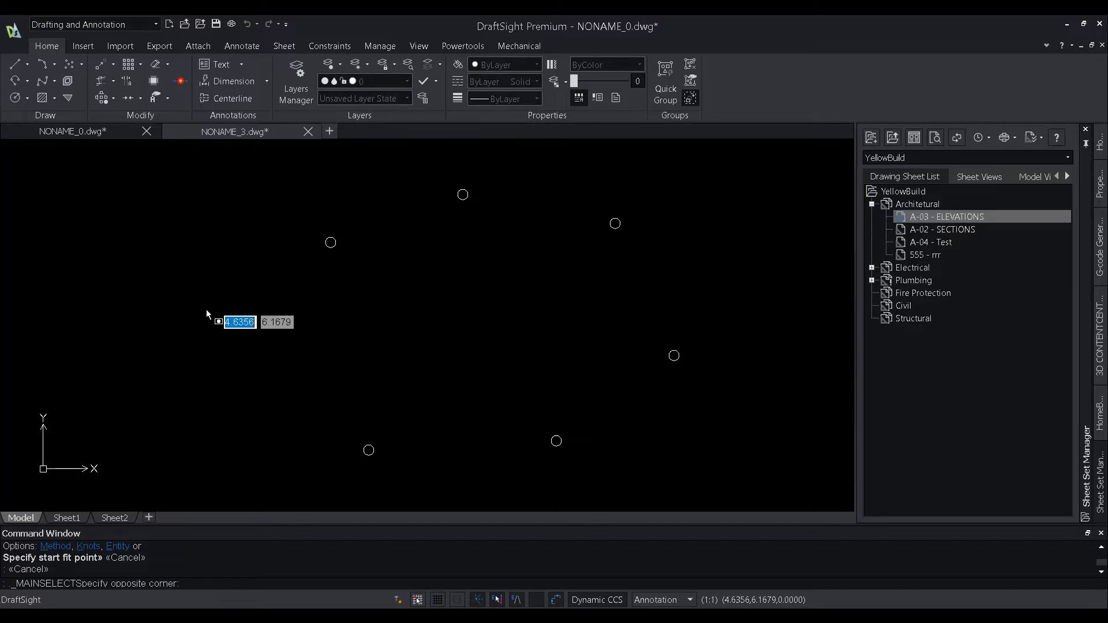
key(Escape)
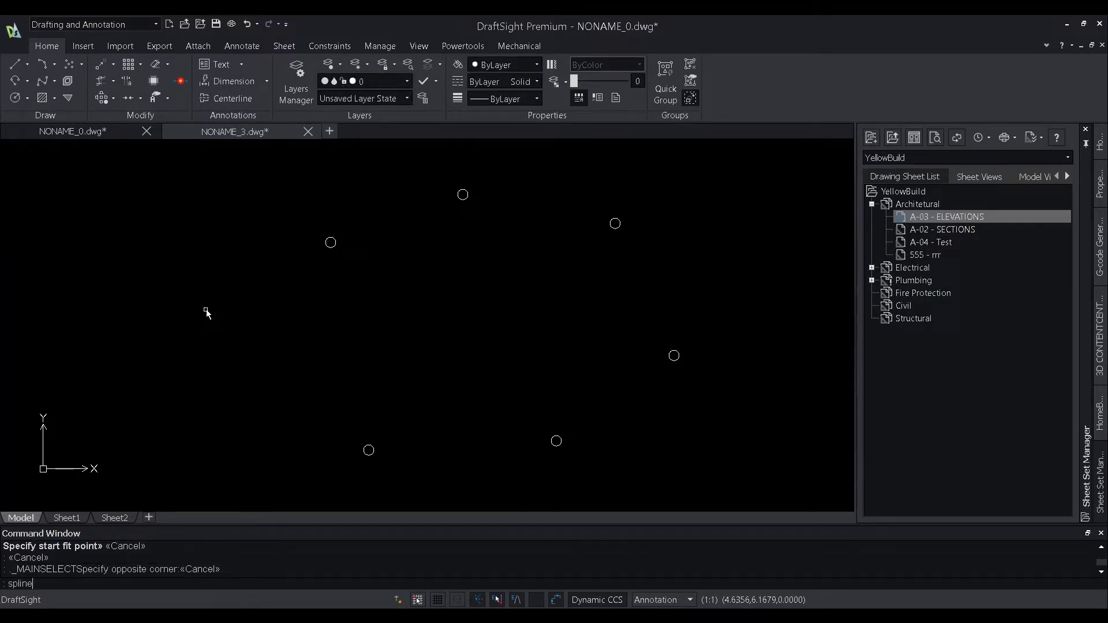
key(Return)
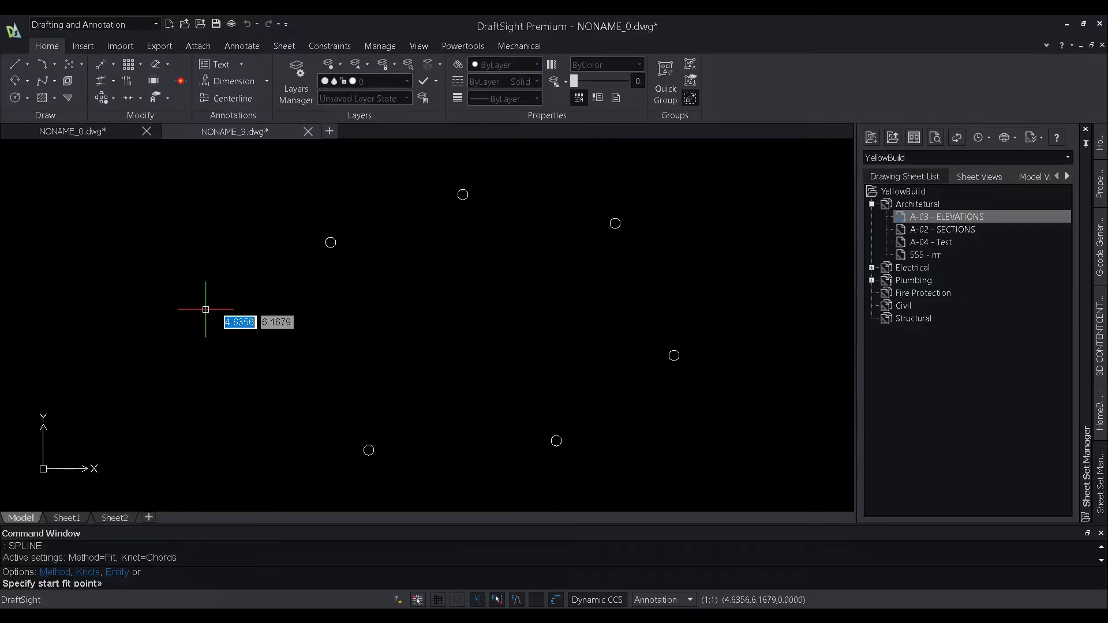
click(330, 242)
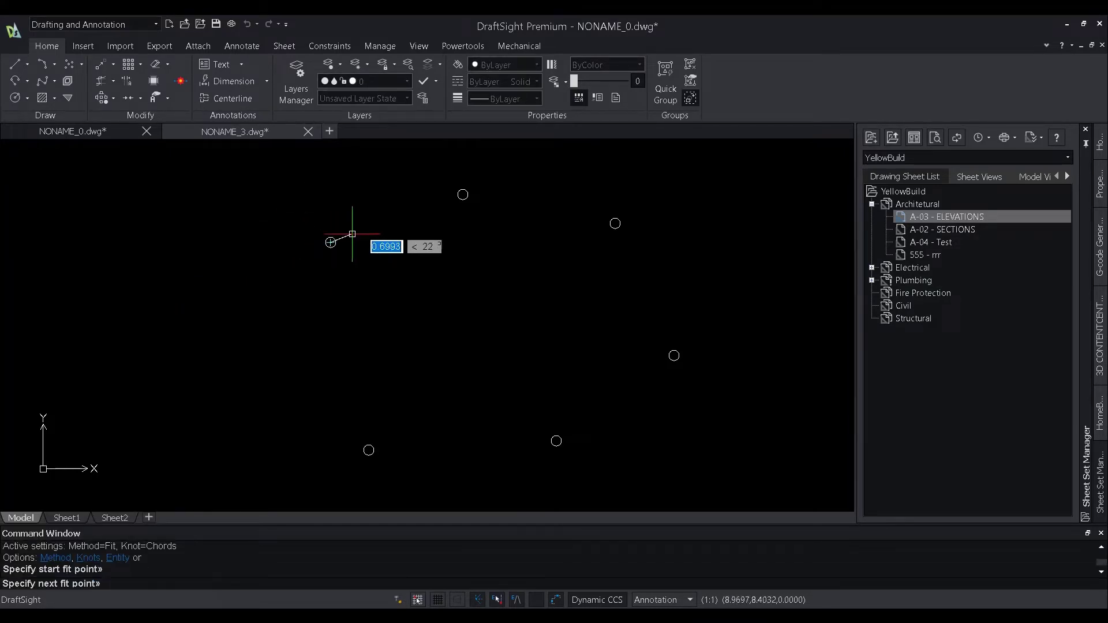
click(462, 194)
click(615, 223)
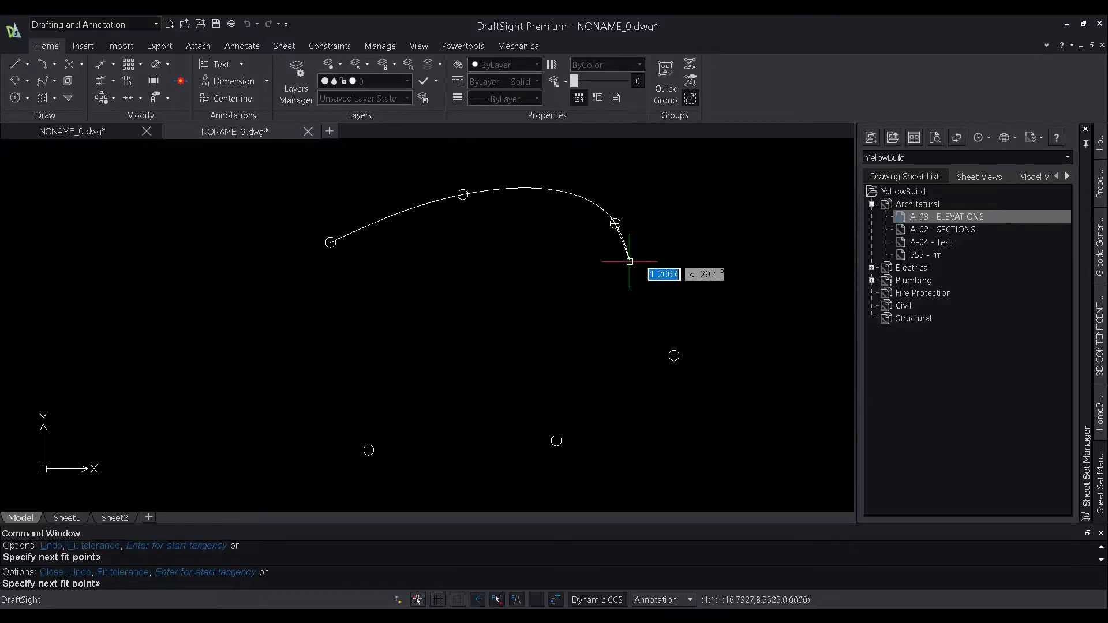
click(674, 355)
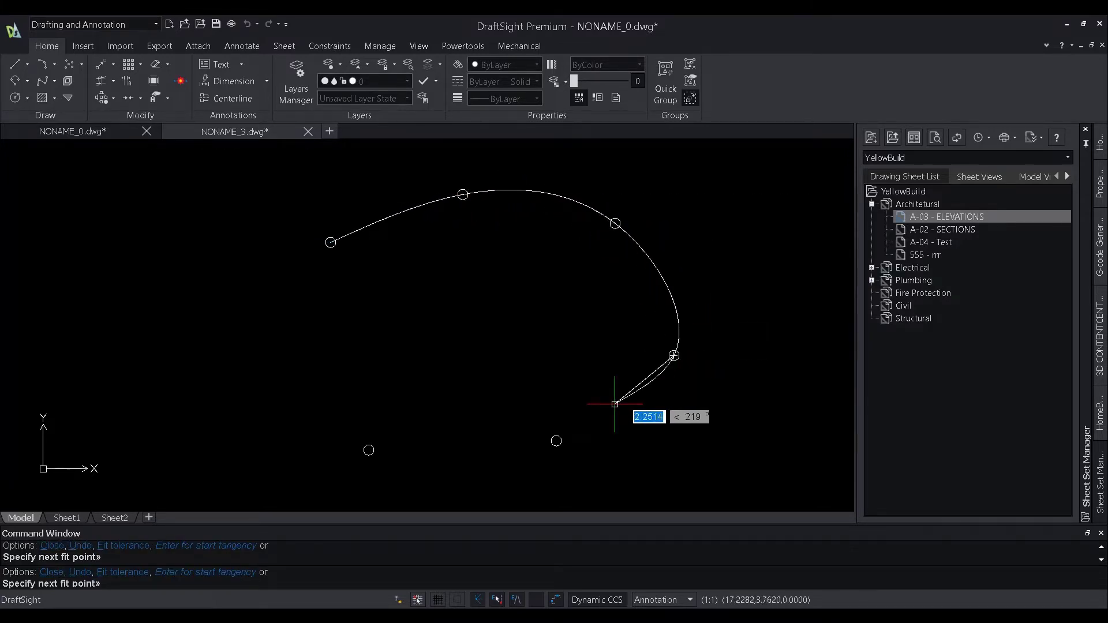
scroll(460, 299, down, 2)
scroll(460, 300, up, 3)
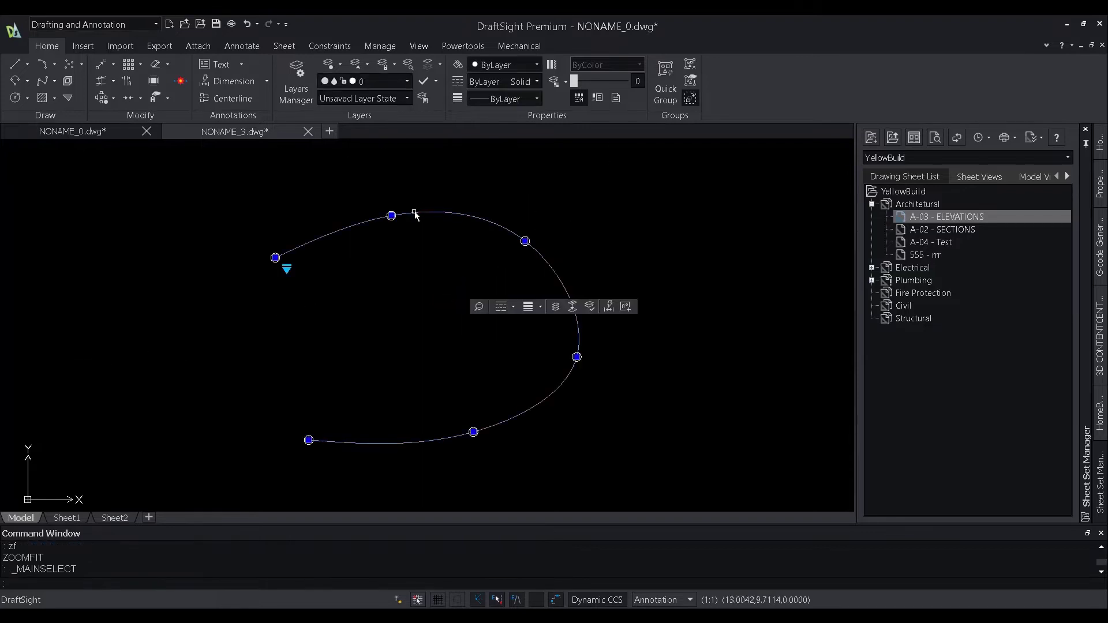
Inspect the spline's fit points and try to stretch the one at the third circle outward.
scroll(525, 244, up, 4)
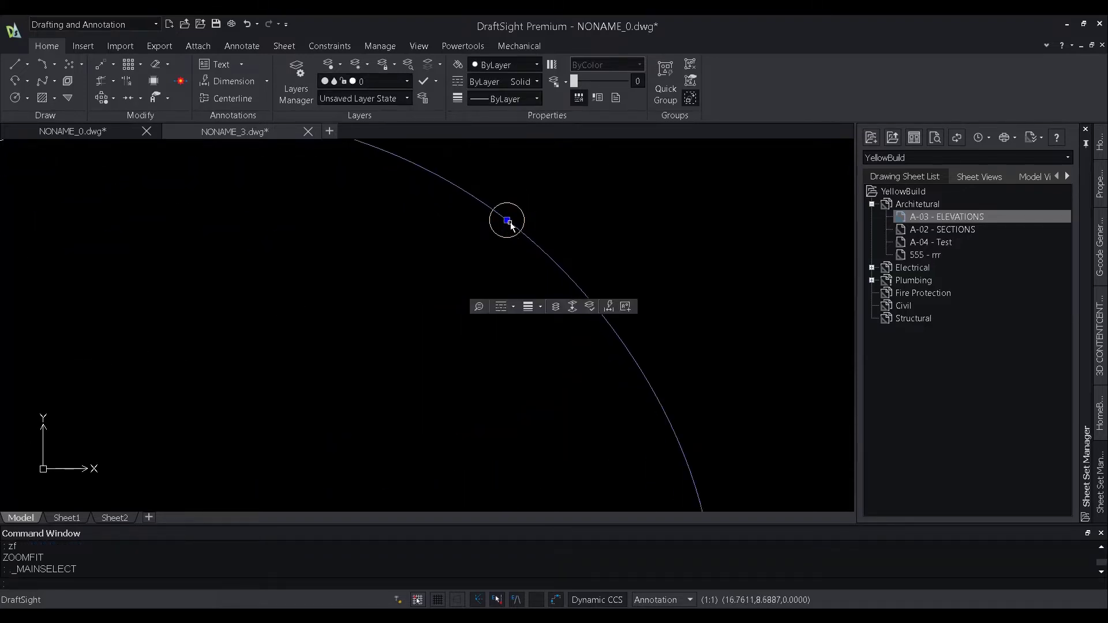
scroll(507, 222, down, 3)
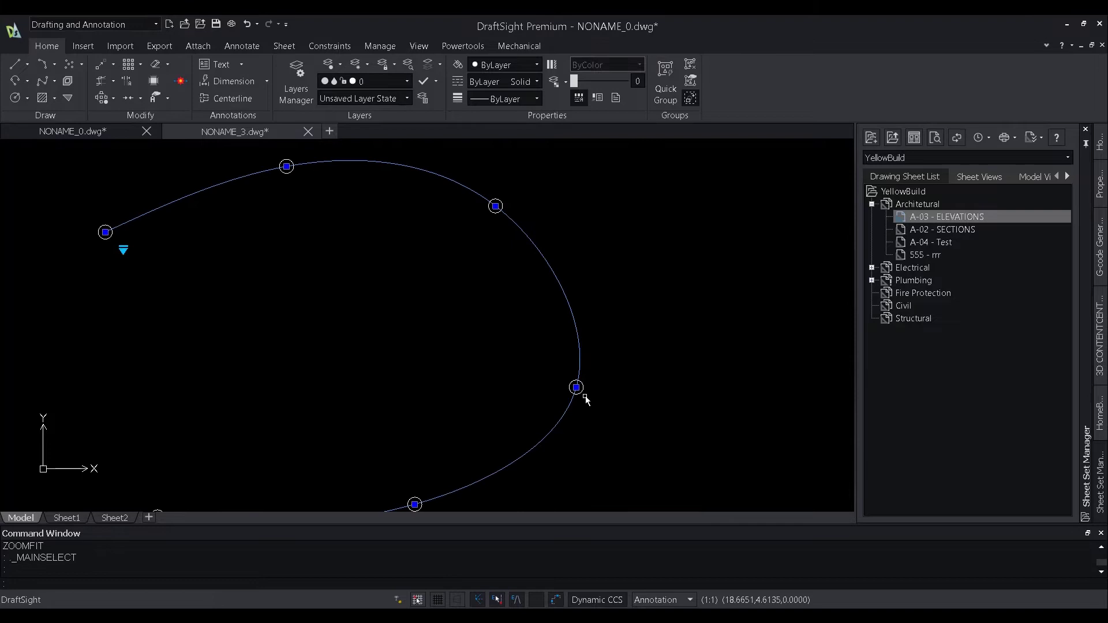
click(495, 206)
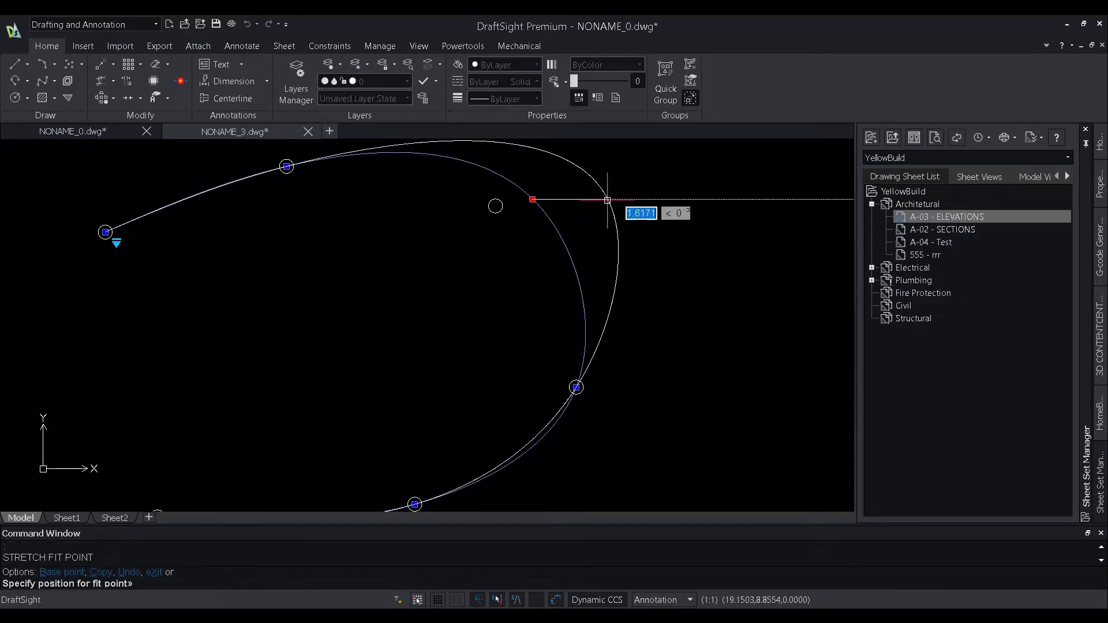
key(Escape)
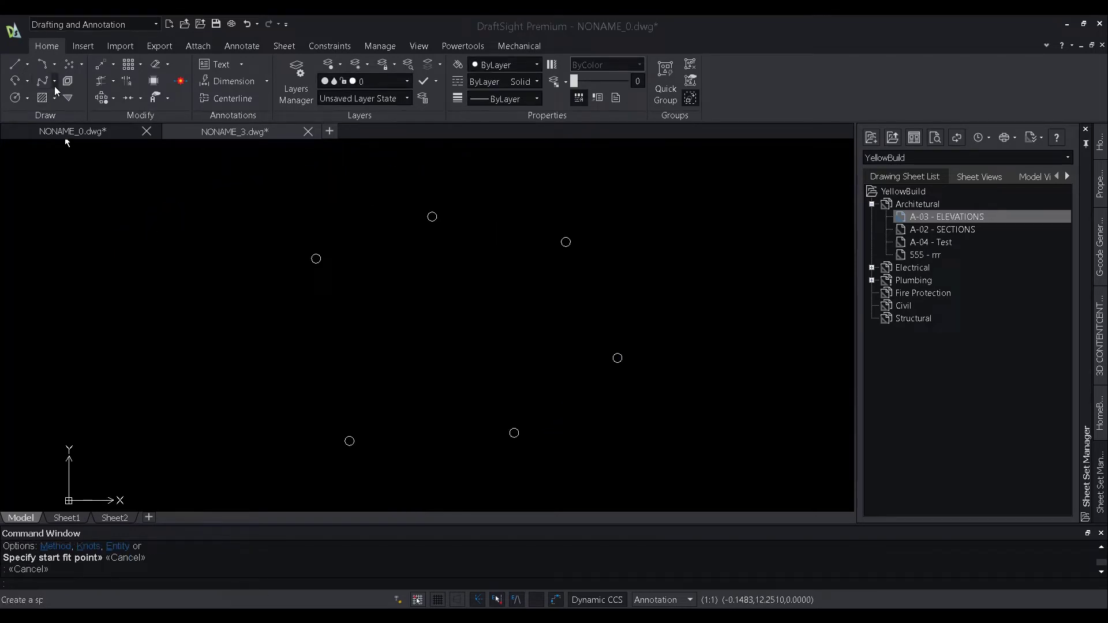
Draw an open degree-3 CV spline with its control vertices at the centres of the six circles, clockwise from the upper-left circle.
click(54, 84)
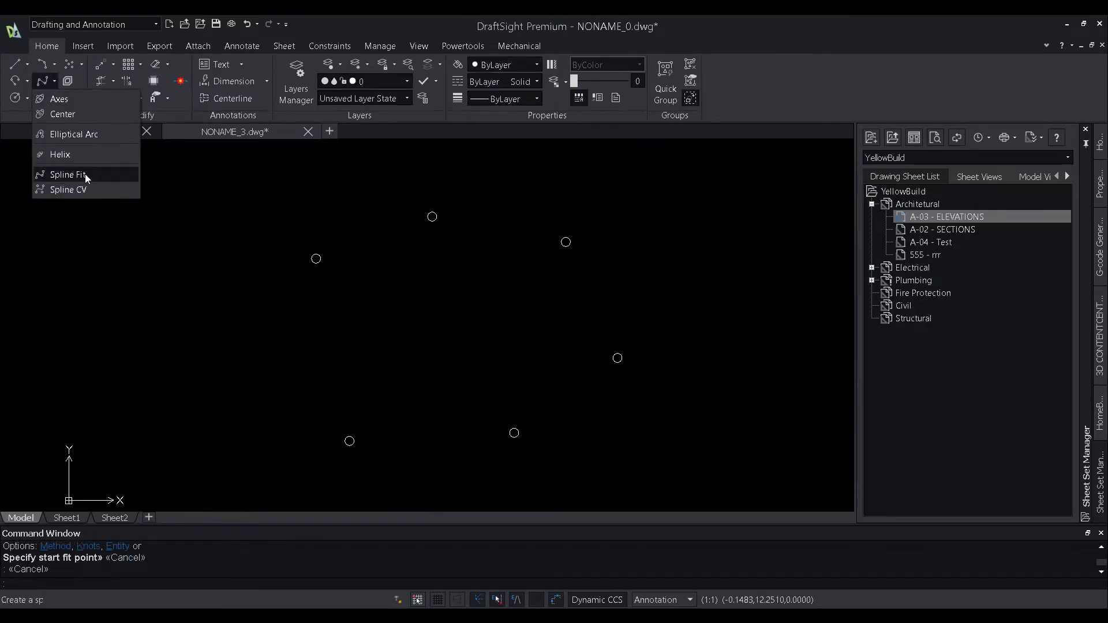
click(102, 192)
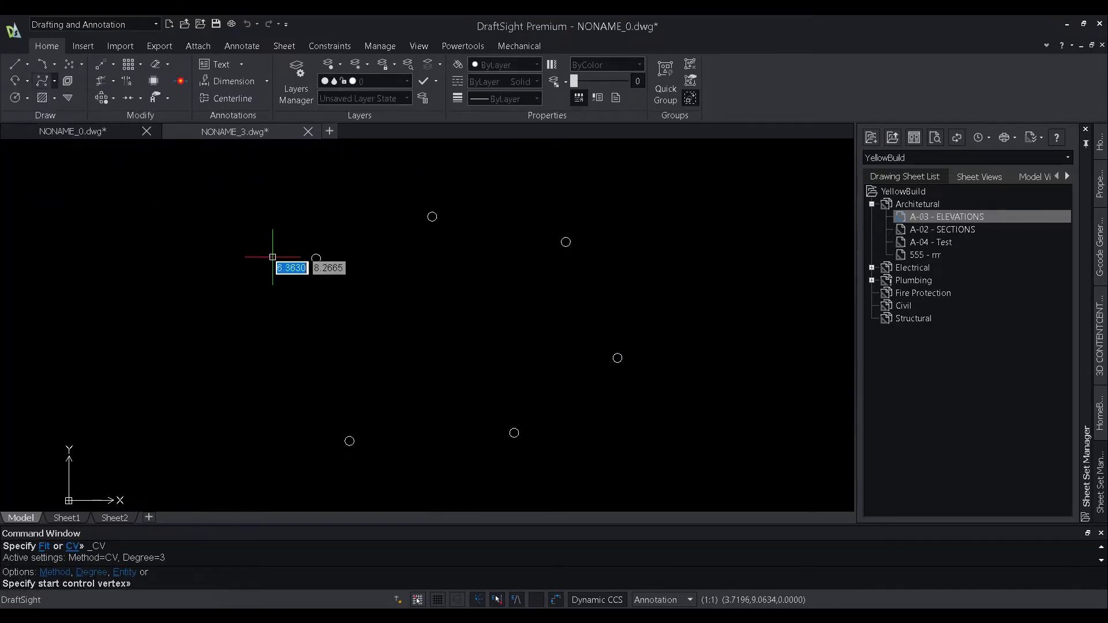
click(315, 258)
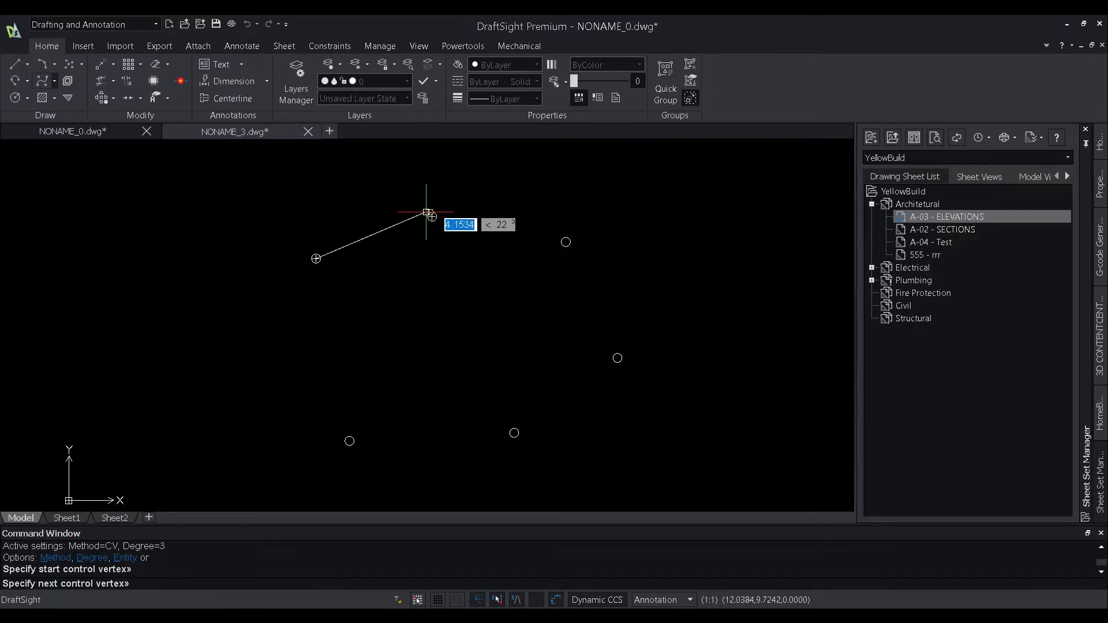
click(431, 216)
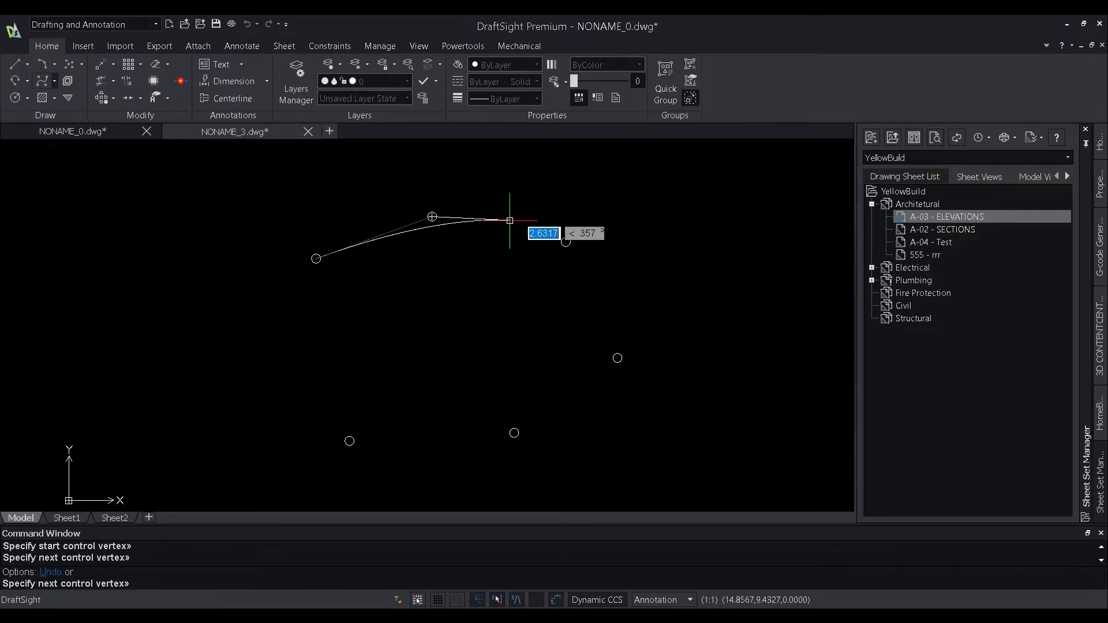
click(565, 242)
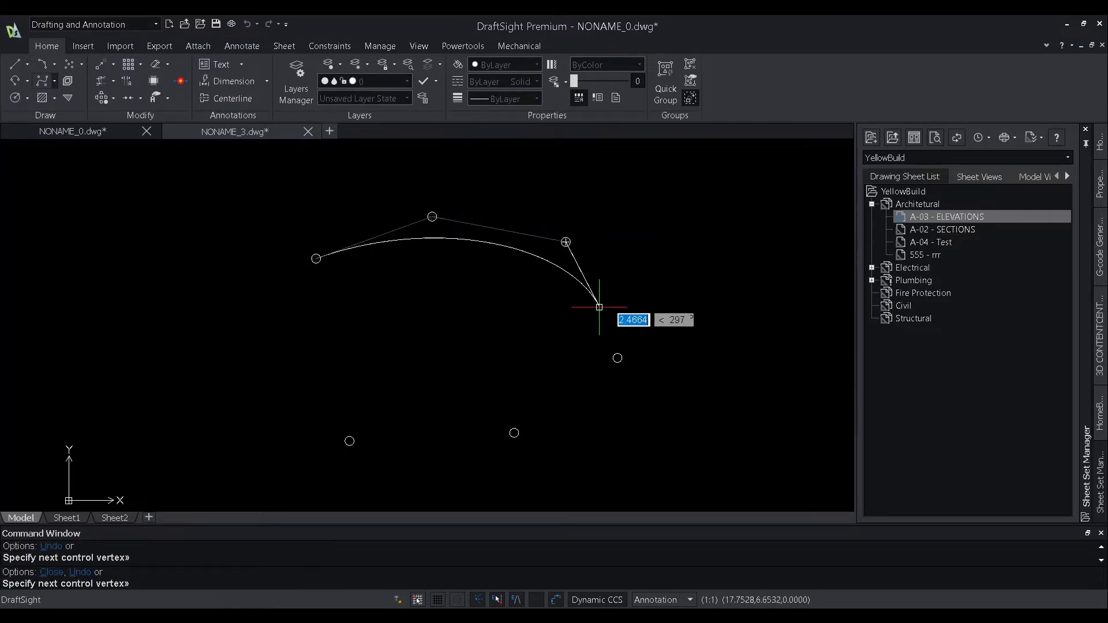
click(617, 357)
scroll(378, 379, down, 2)
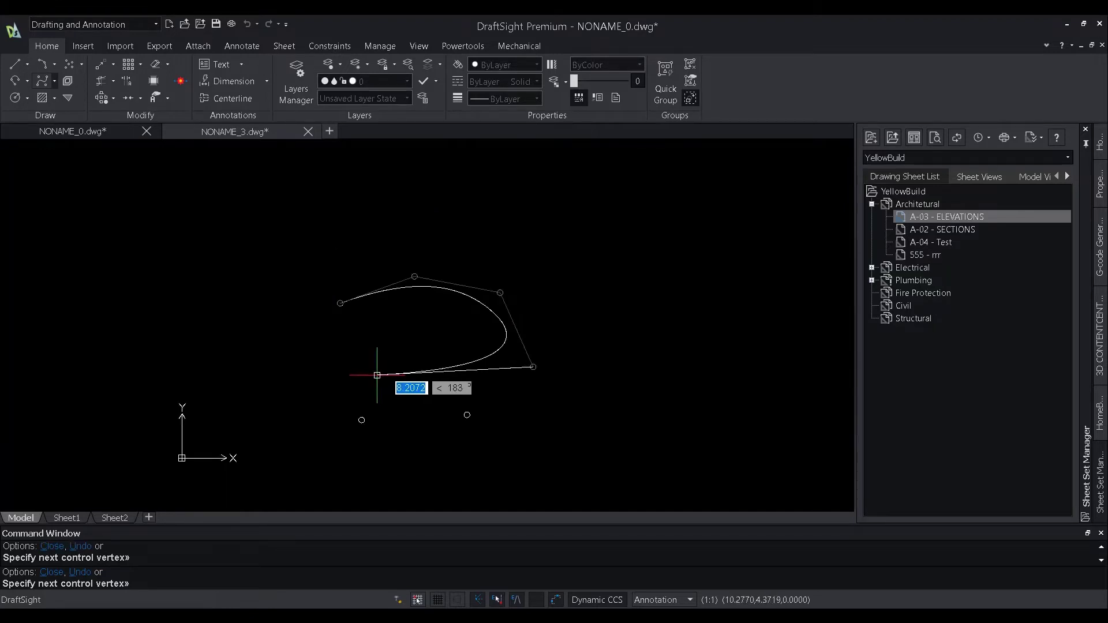
mouse_move(450, 390)
middle_down()
mouse_move(427, 274)
mouse_move(451, 361)
middle_up()
scroll(439, 295, up, 2)
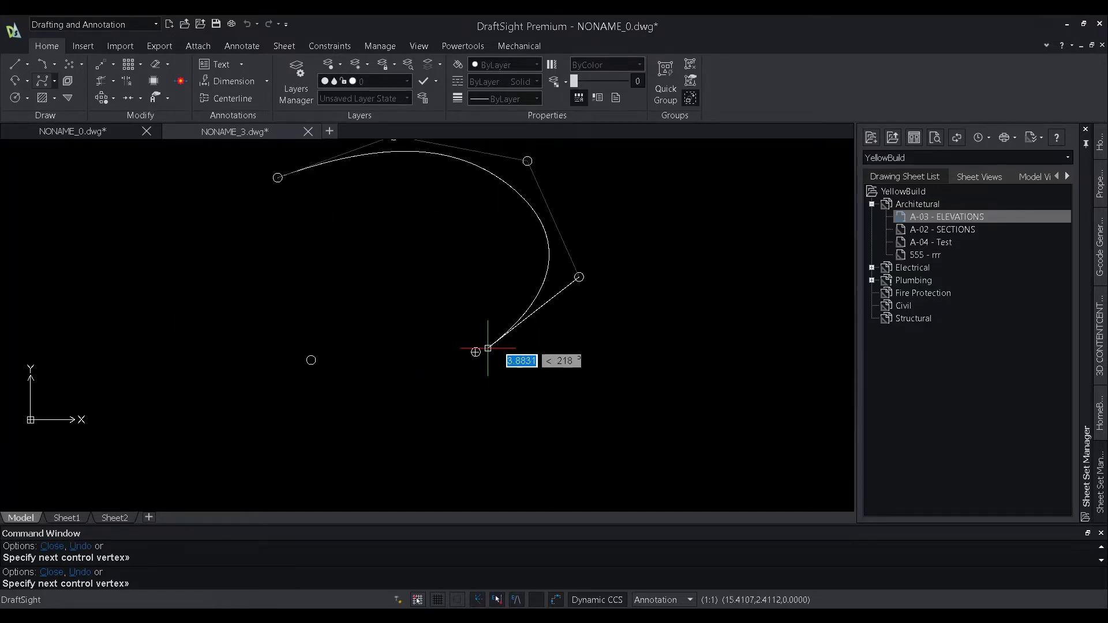
scroll(470, 354, up, 2)
click(469, 354)
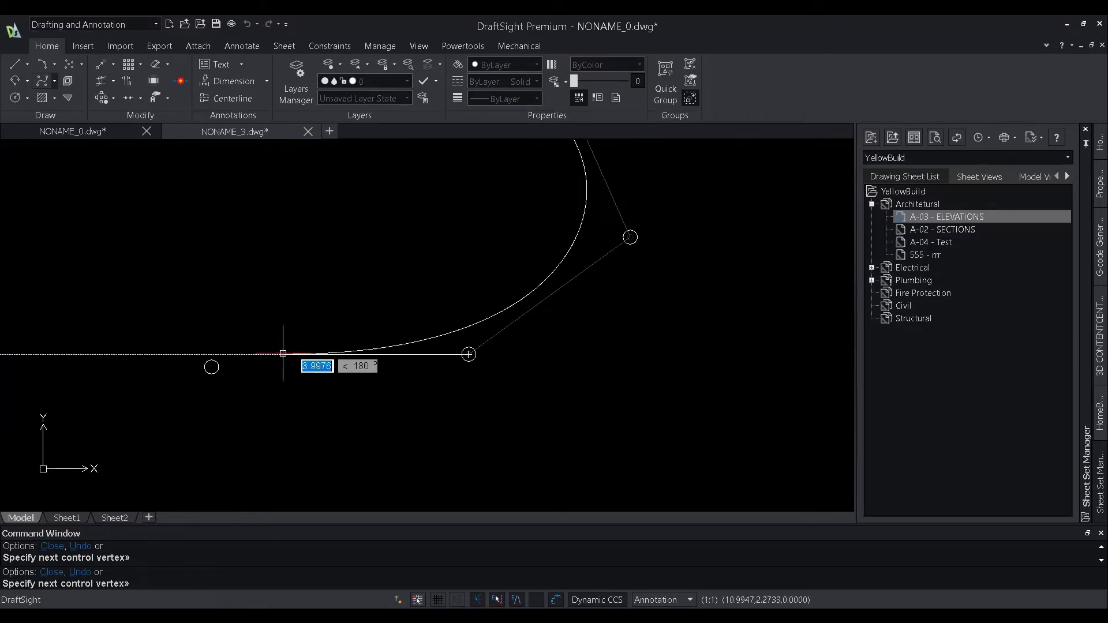
click(211, 366)
key(Return)
key(Return)
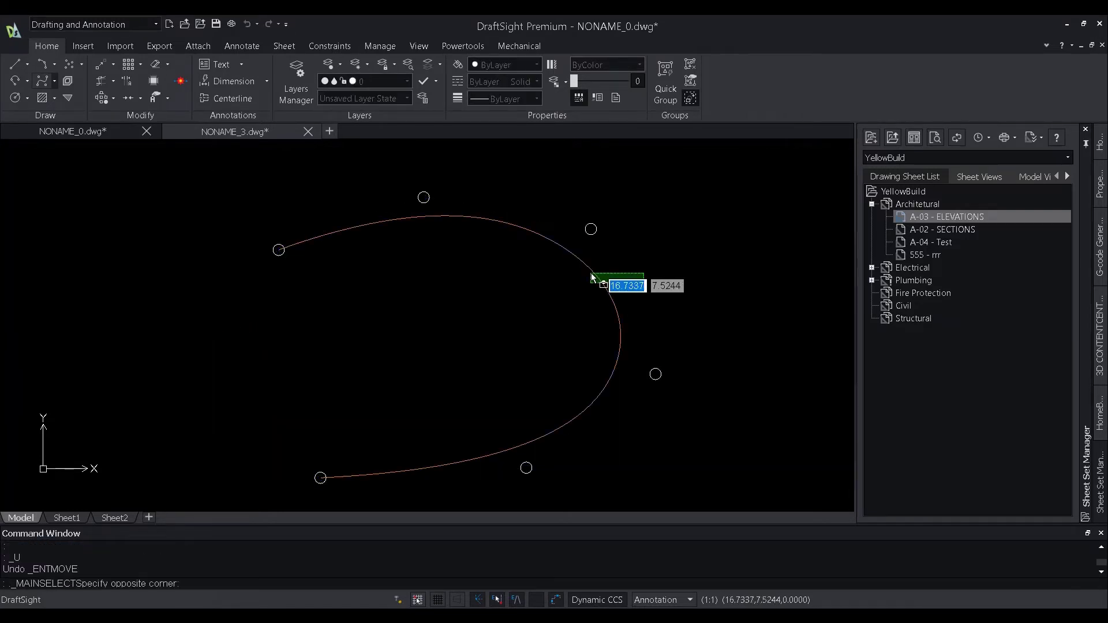
Reshape the CV spline by stretching its third, fourth and second control vertices outward from their circles.
click(591, 275)
click(591, 229)
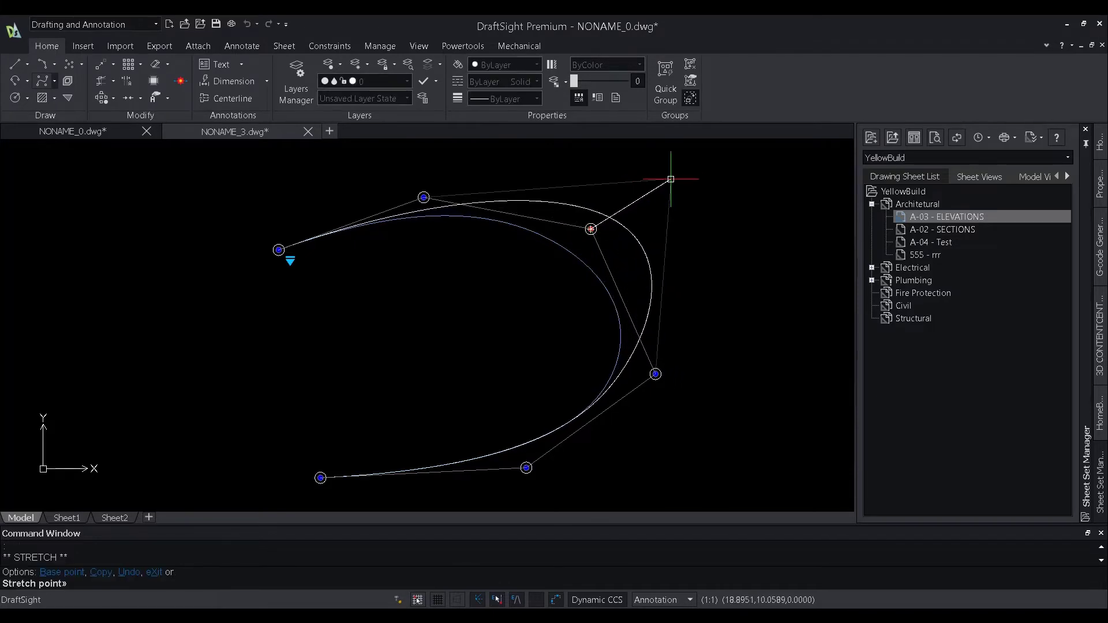
click(624, 207)
click(655, 374)
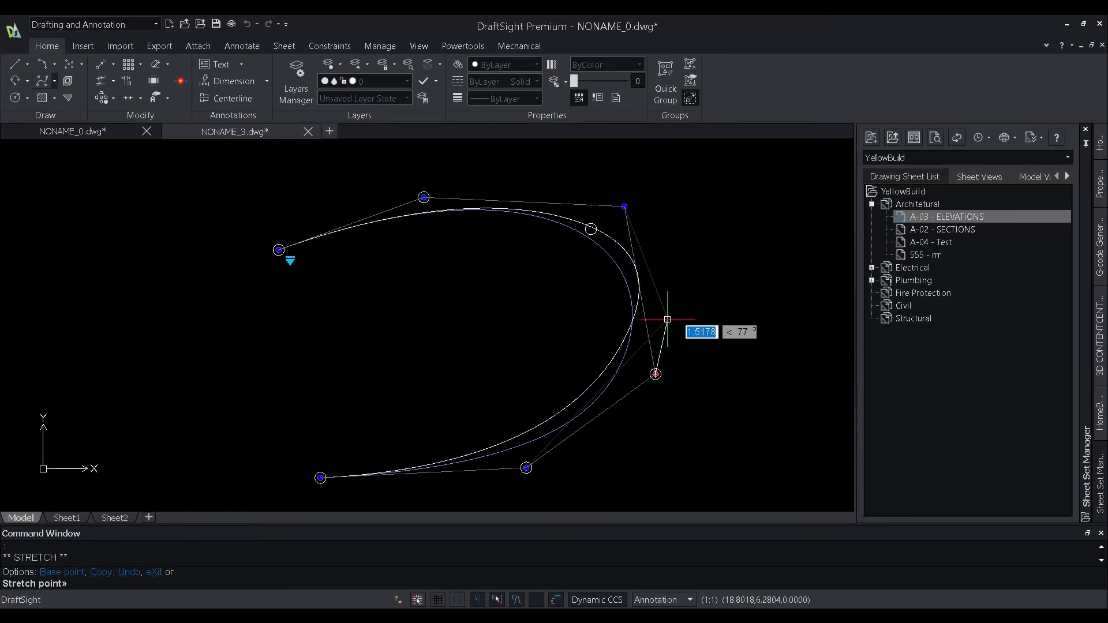
click(716, 333)
click(425, 197)
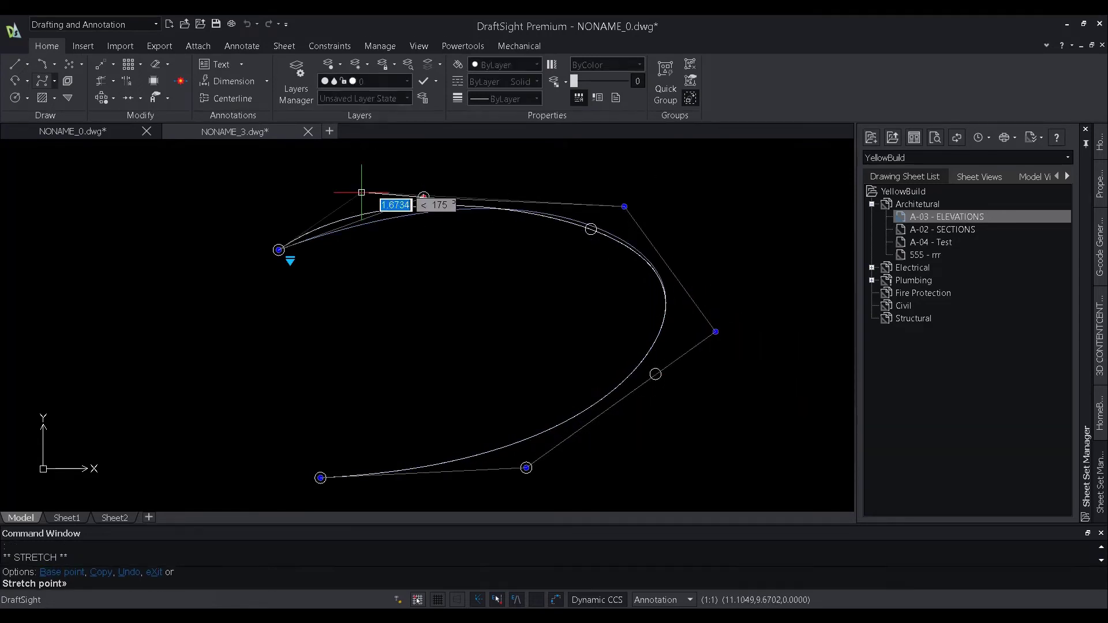
click(268, 180)
key(Escape)
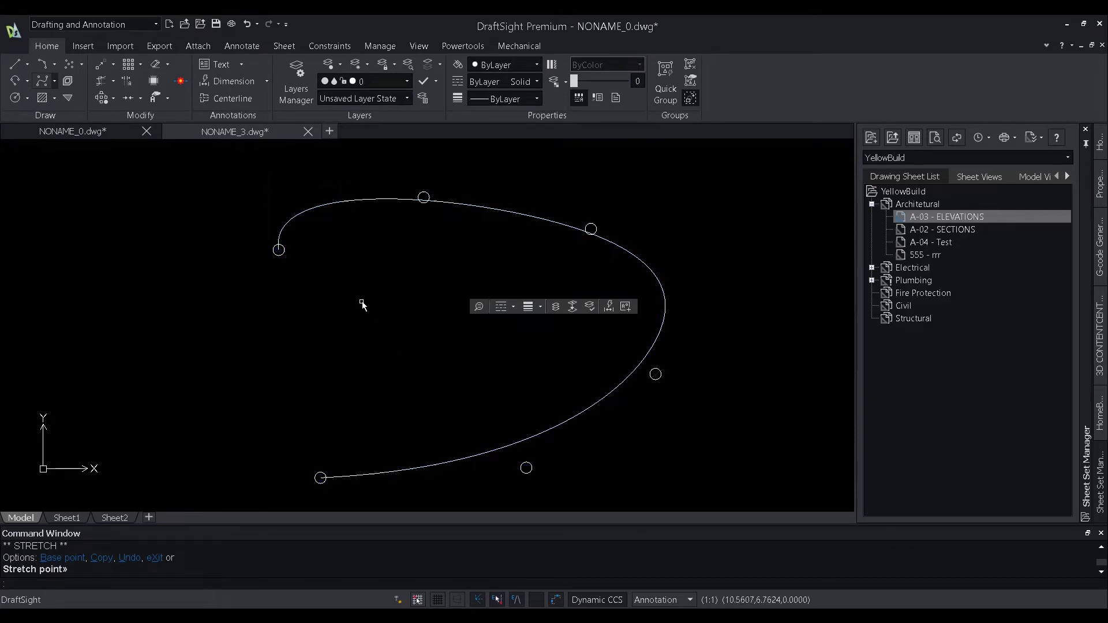
Delete the reshaped CV spline, keeping the six circles.
middle_drag(379, 321, 361, 312)
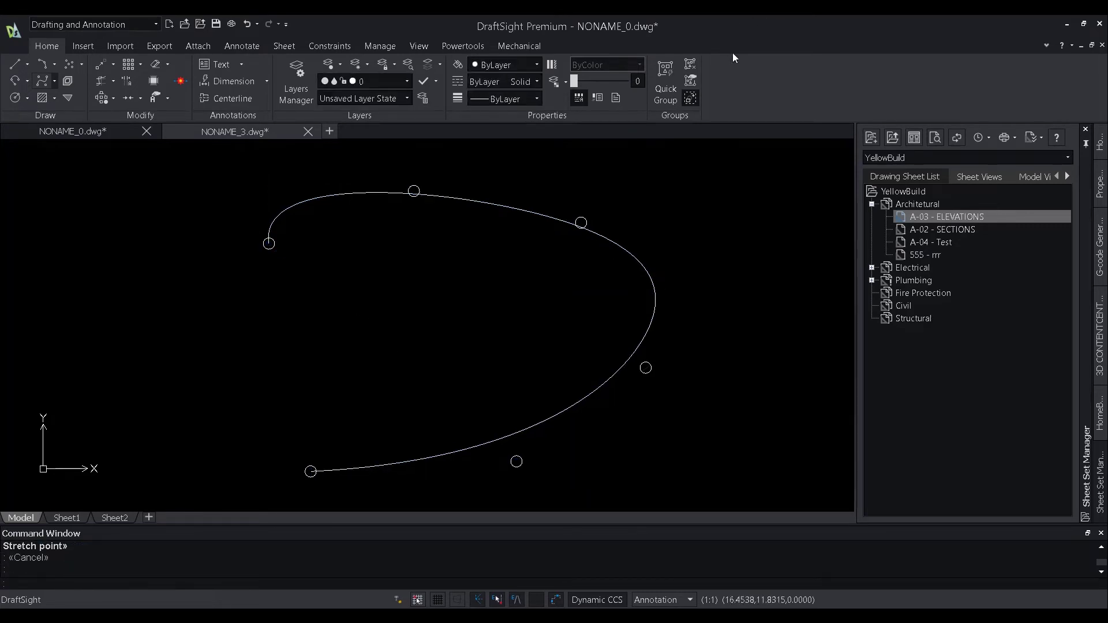
key(Delete)
scroll(561, 192, down, 1)
Draw an open fit-point spline with the Chords knot method through the centres of the six circles, clockwise from the upper-left circle.
click(54, 81)
click(67, 174)
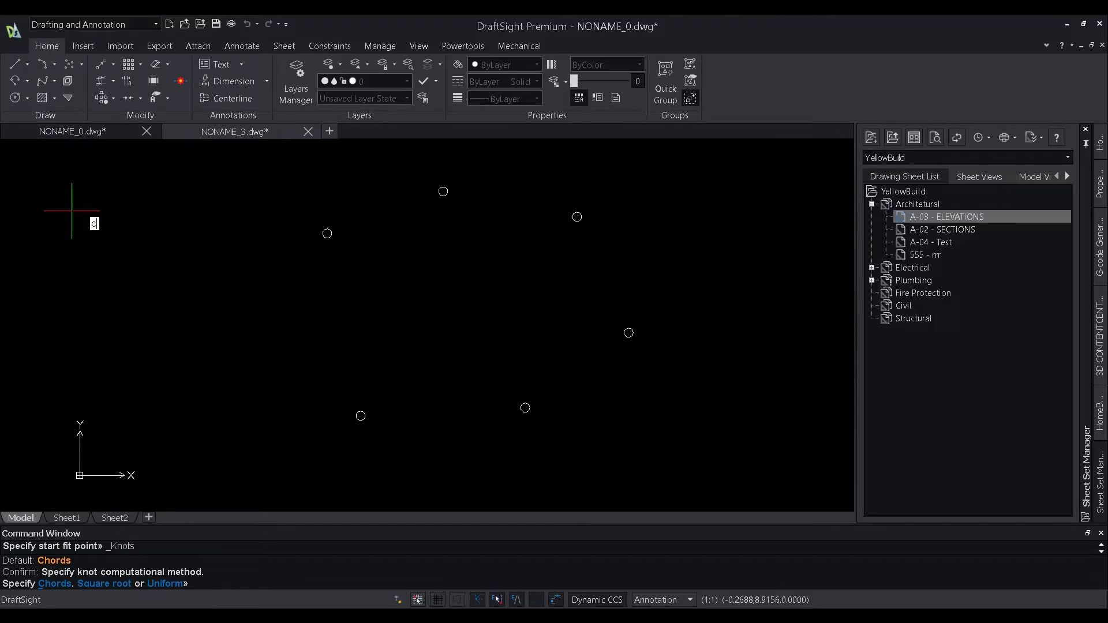
text(c)
key(Return)
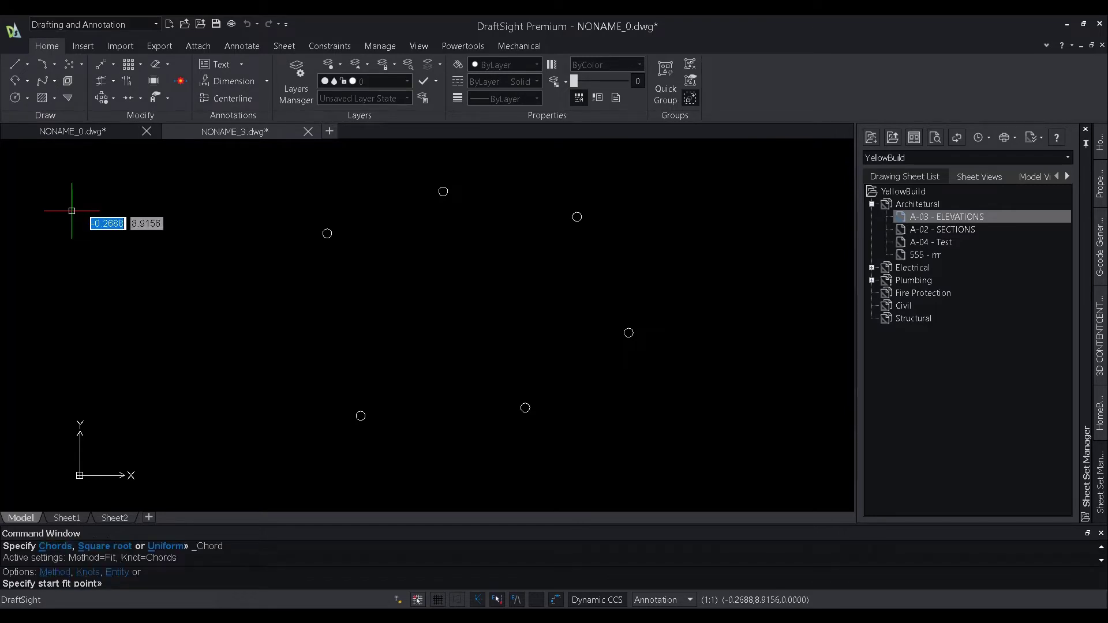
click(327, 233)
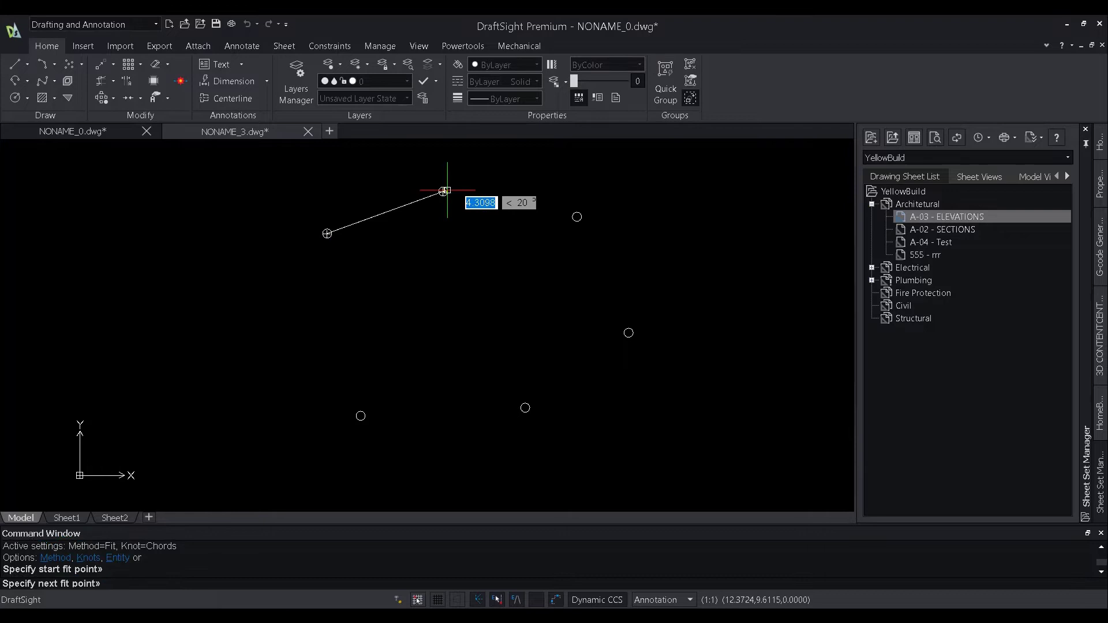
click(444, 191)
click(577, 217)
click(628, 334)
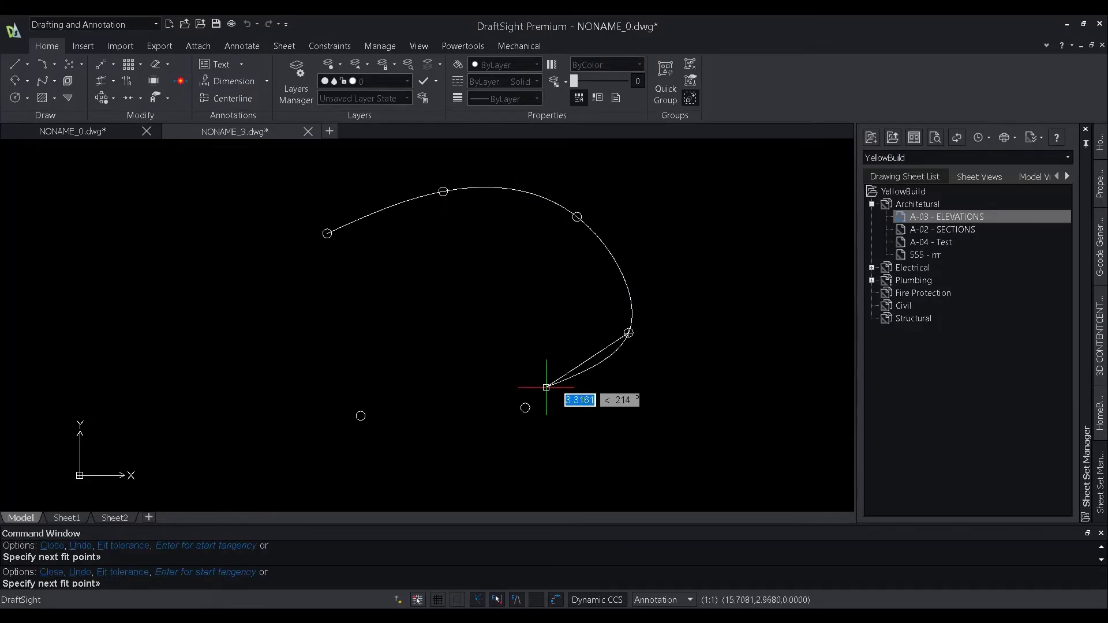
scroll(527, 396, down, 2)
scroll(522, 346, up, 5)
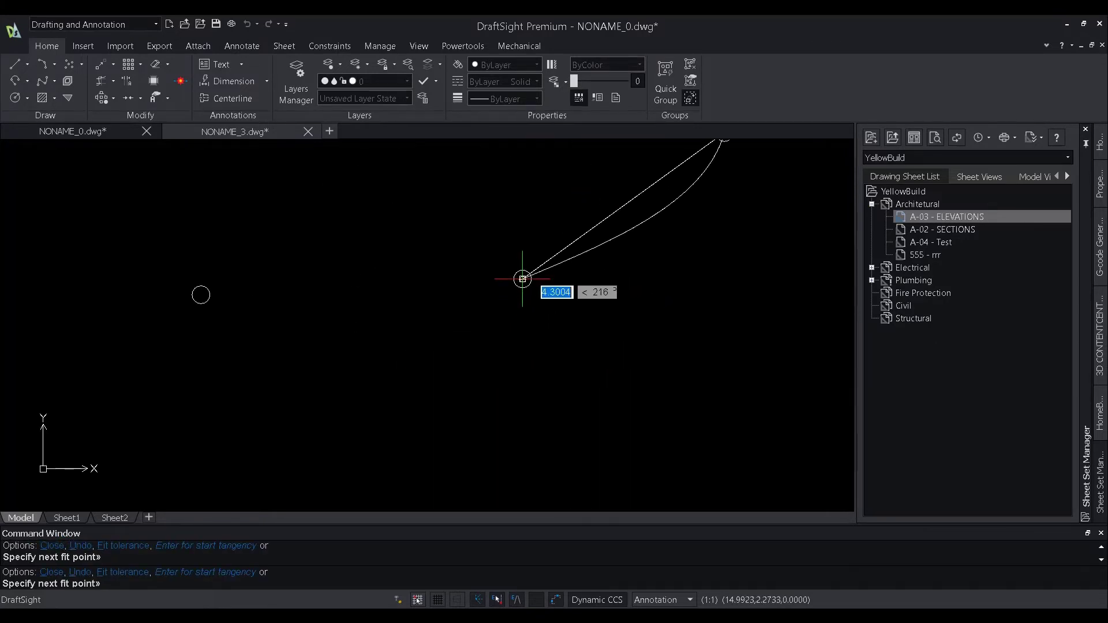
click(523, 279)
click(201, 294)
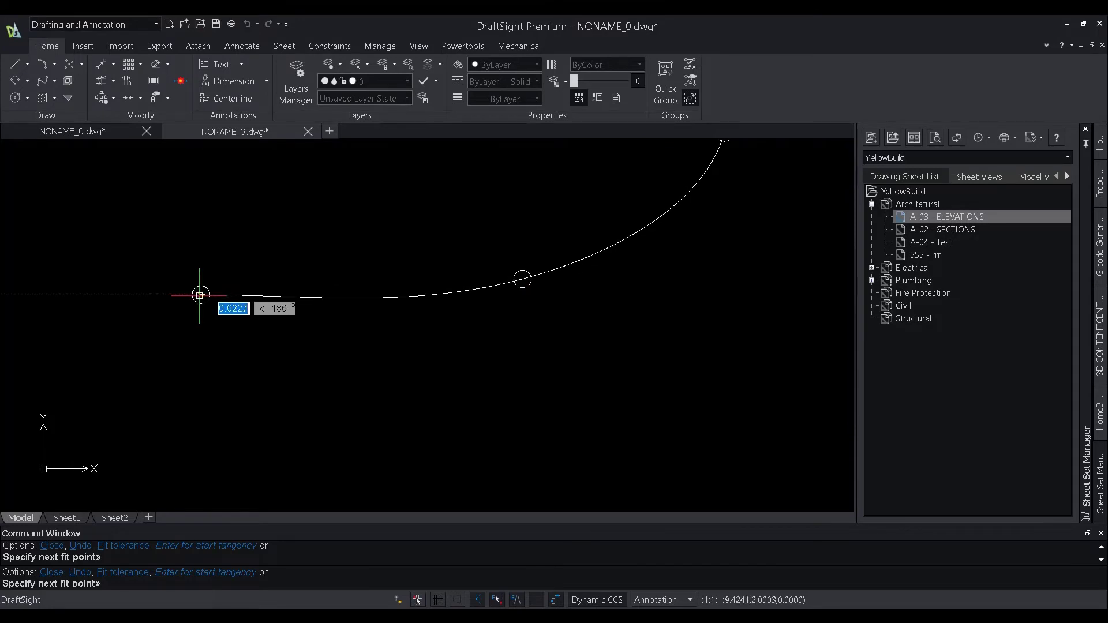
key(Return)
scroll(569, 393, down, 3)
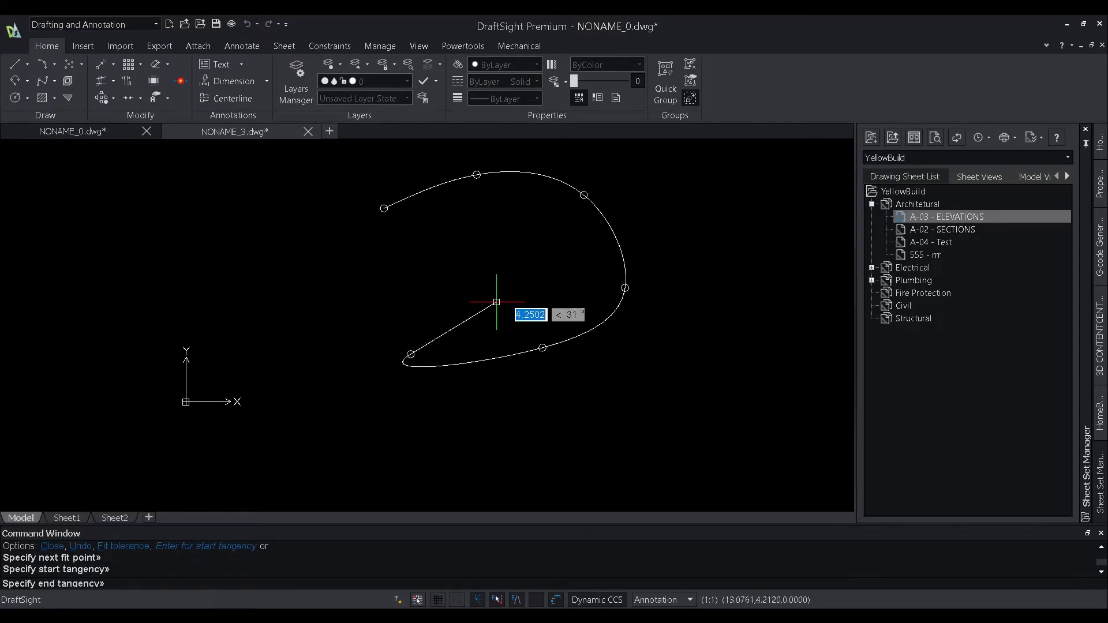
click(441, 290)
middle_drag(448, 288, 459, 334)
Compare the overlaid splines of the different knot methods between the first two circles and along the whole curve.
scroll(68, 295, up, 10)
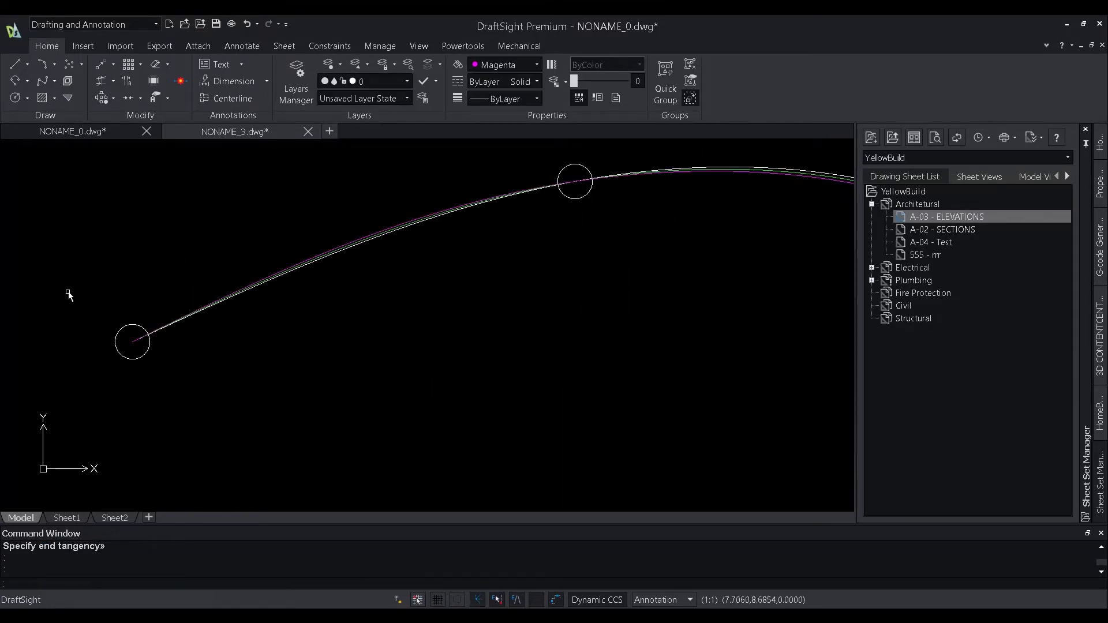
scroll(203, 321, up, 5)
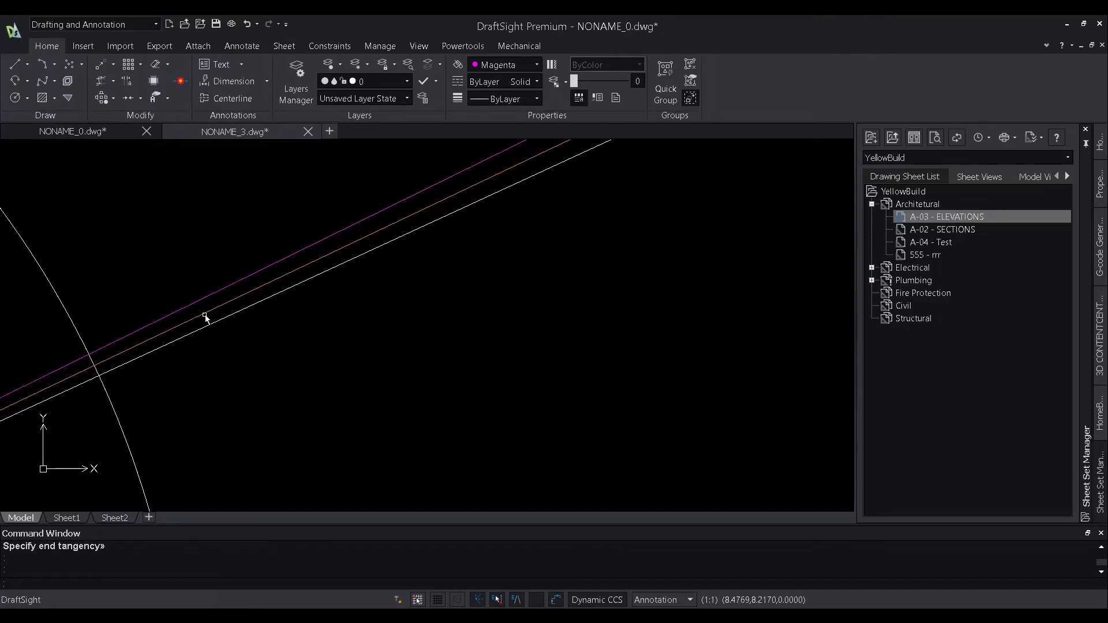
middle_drag(263, 351, 436, 431)
key(Return)
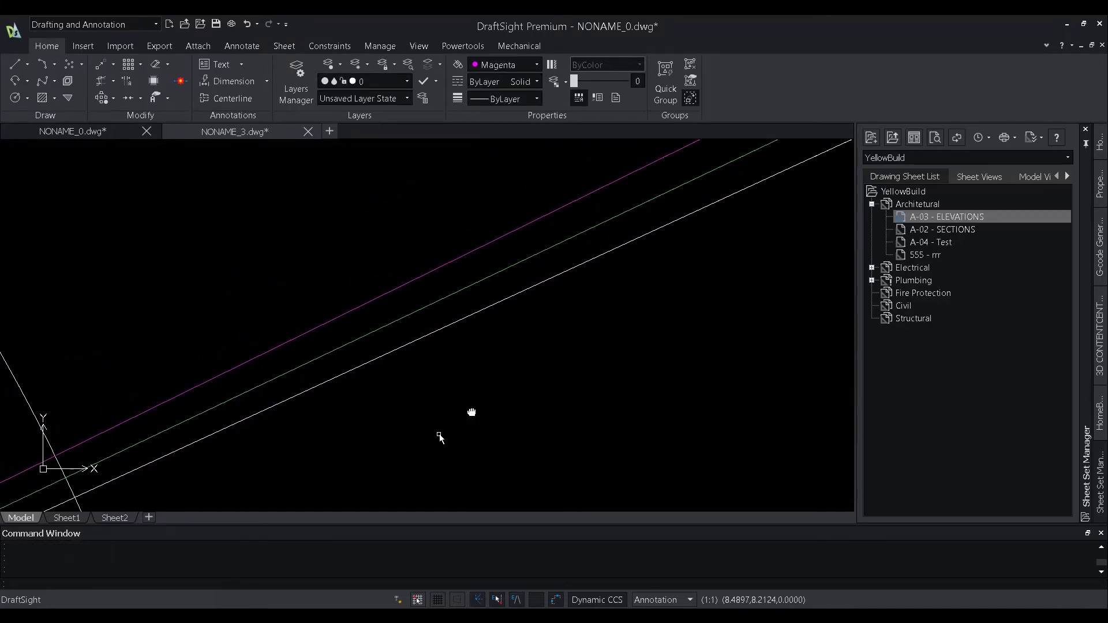
text(zf)
key(Return)
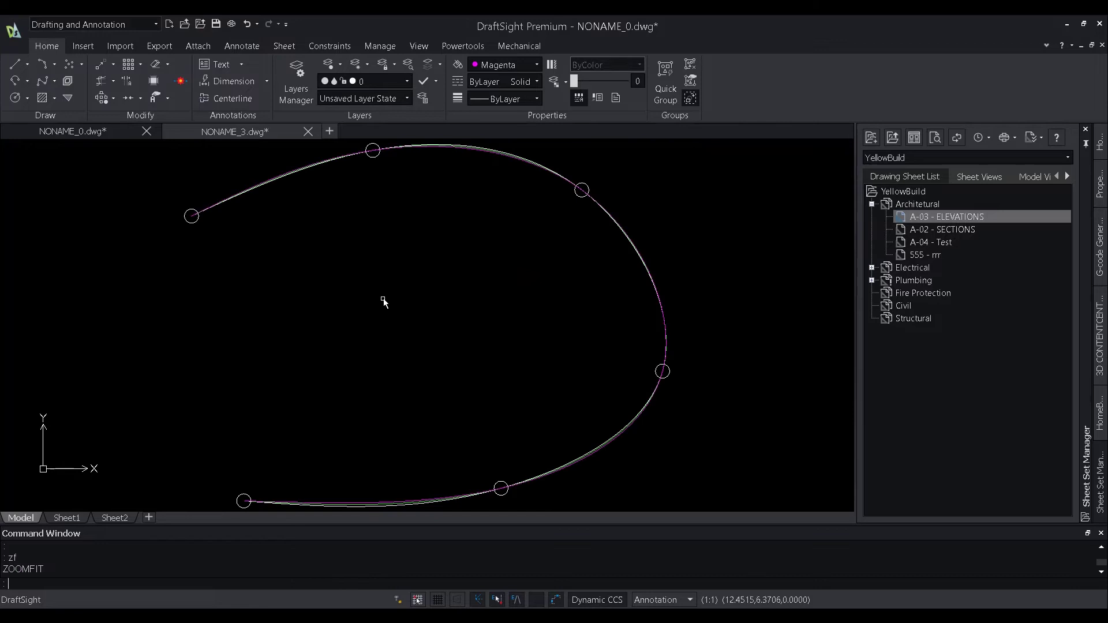
key(Escape)
scroll(508, 215, down, 1)
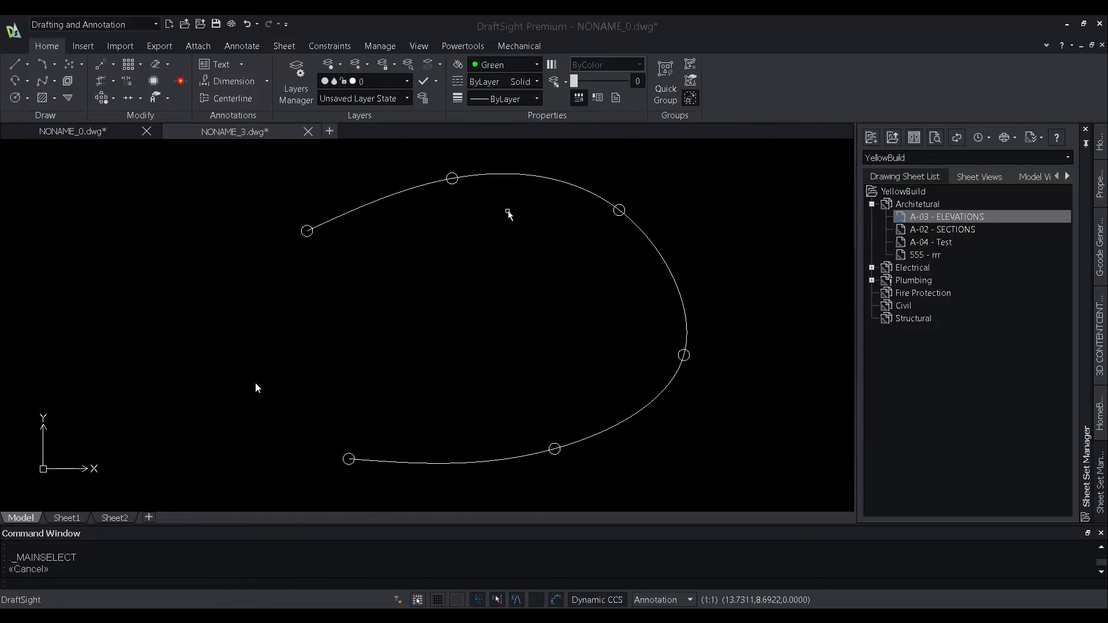
Switch the spline through the six circles from fit points to control vertices and back to fit points using its grip options.
click(338, 221)
mouse_move(320, 247)
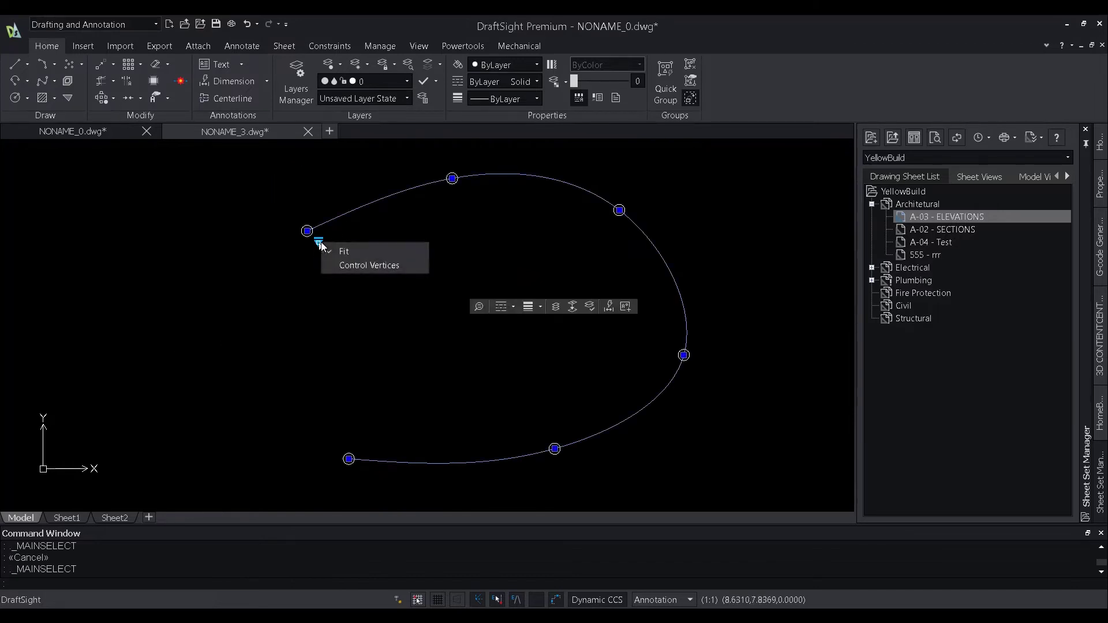
click(349, 264)
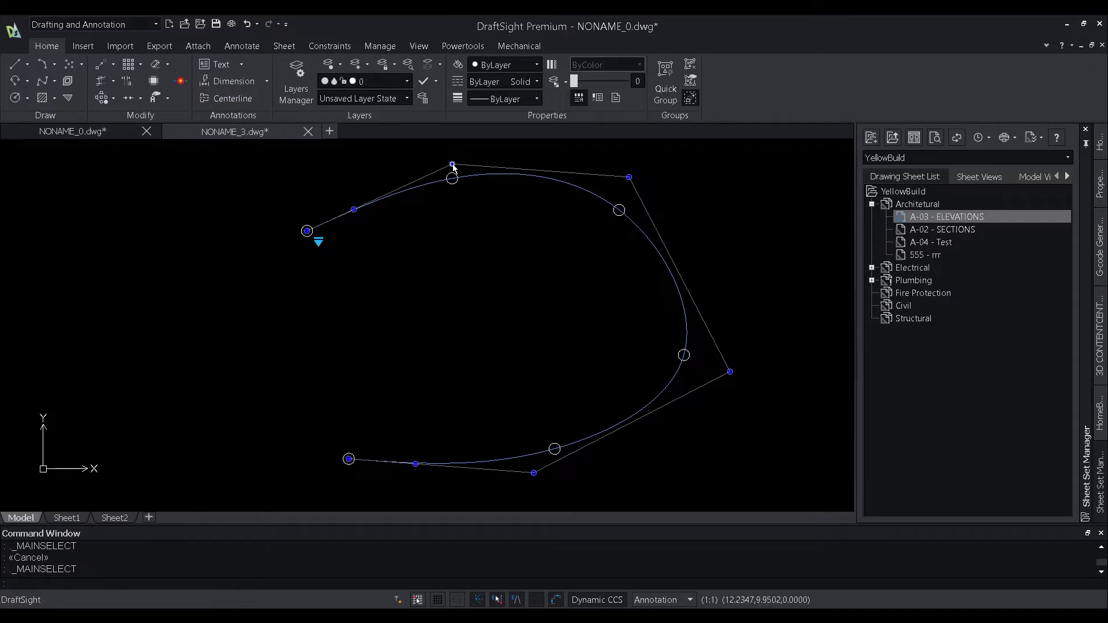
click(334, 254)
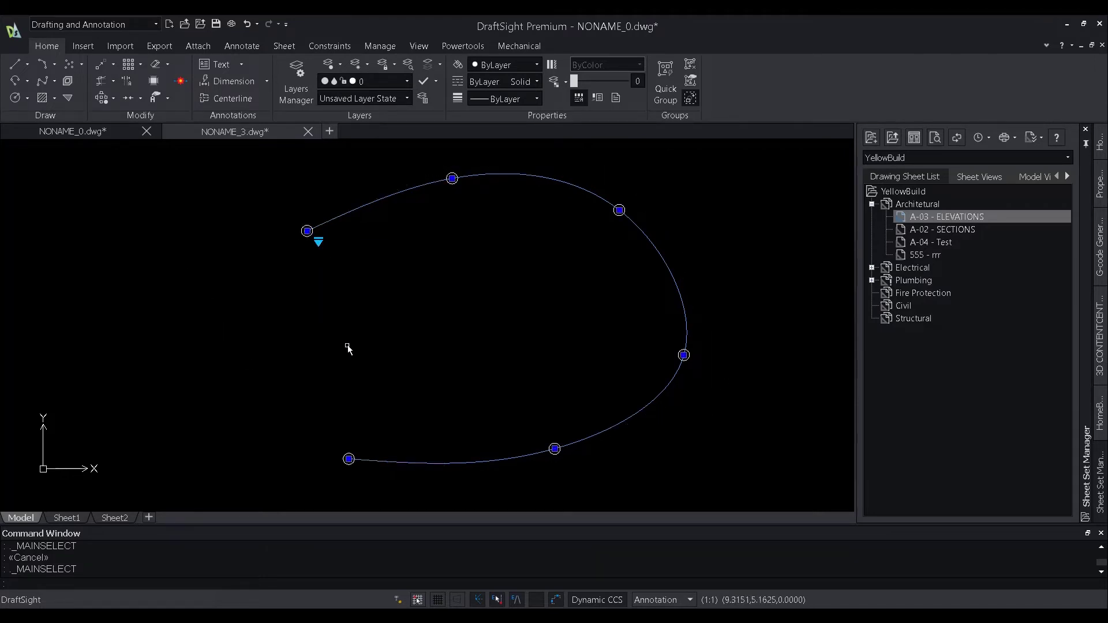
click(356, 355)
key(Escape)
key(Escape)
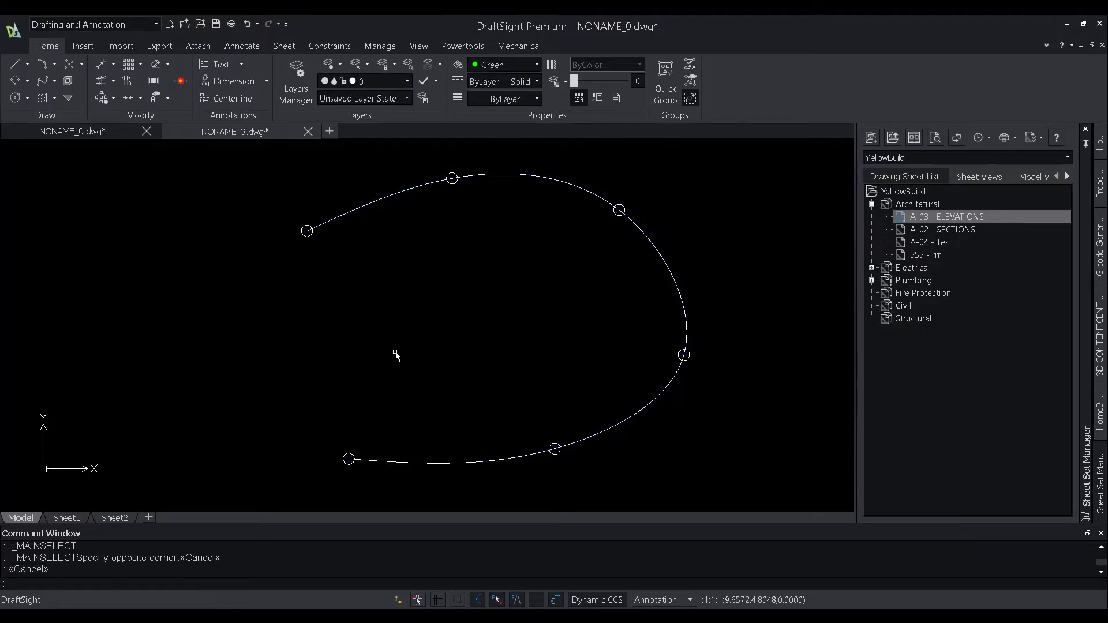
Switch the spline's method to Control Vertices and back to Fit through its properties.
click(337, 218)
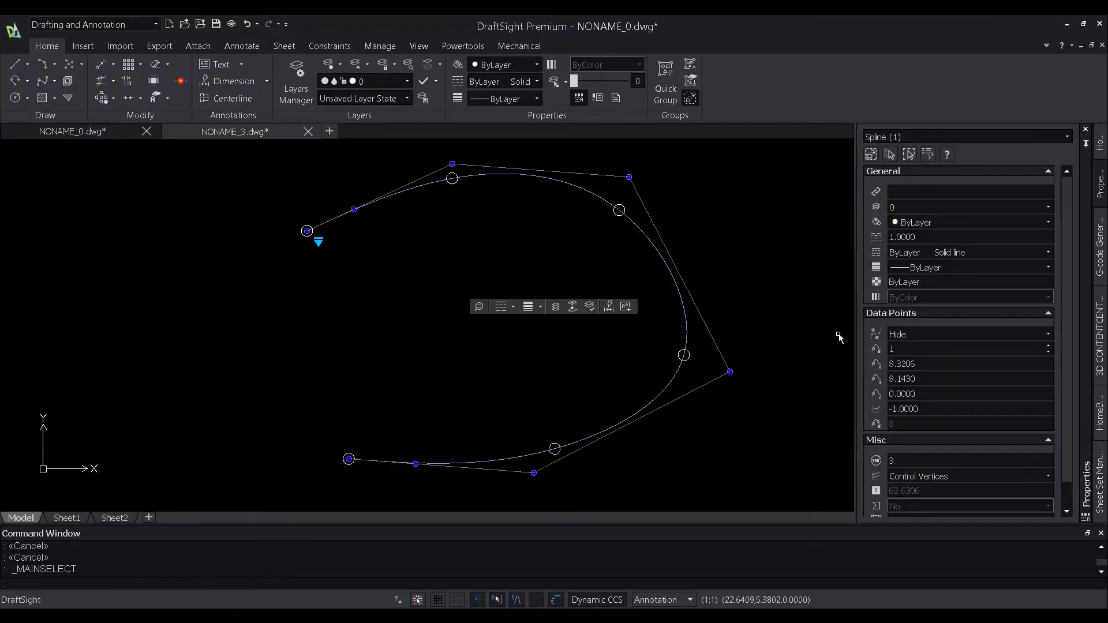
scroll(918, 432, down, 1)
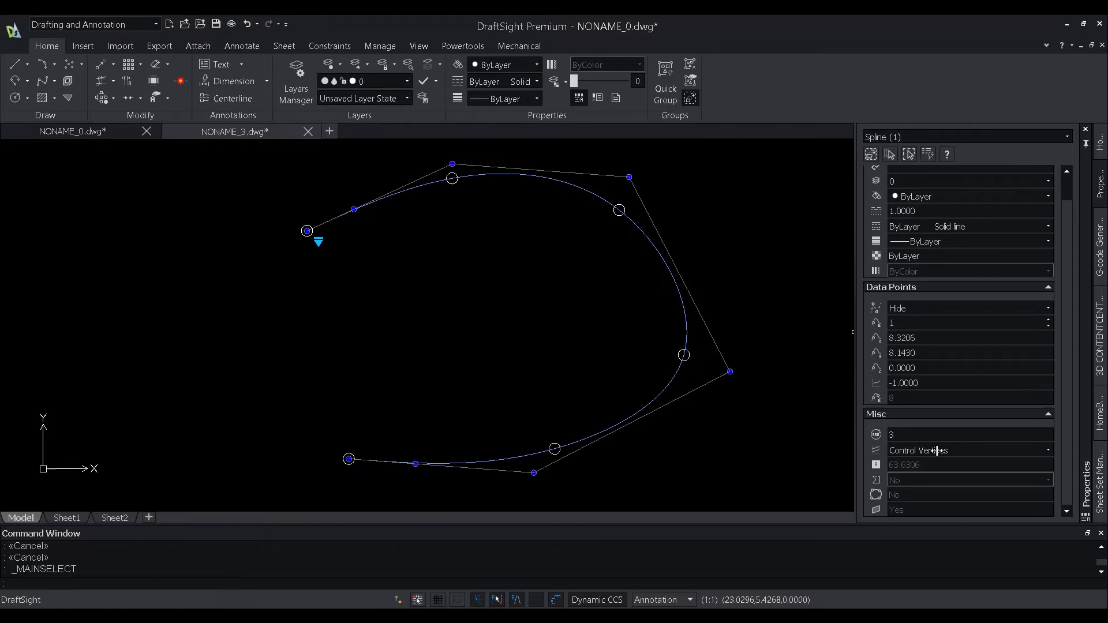
click(936, 450)
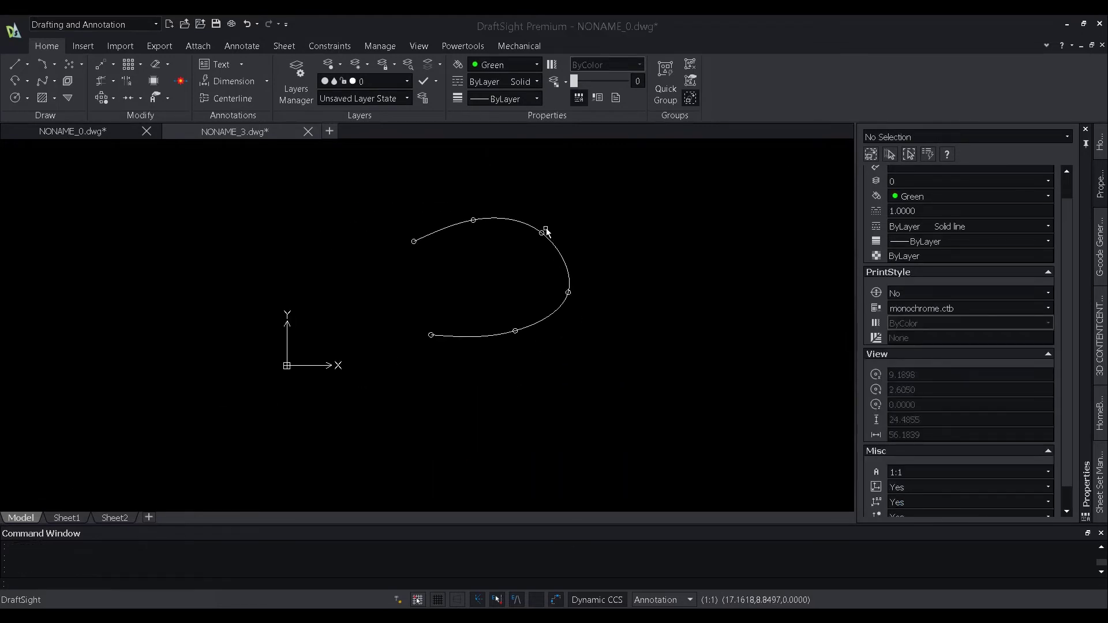
Add a fit point to the spline after the one at the third circle, about 2.07 units away at 17°.
scroll(546, 232, up, 8)
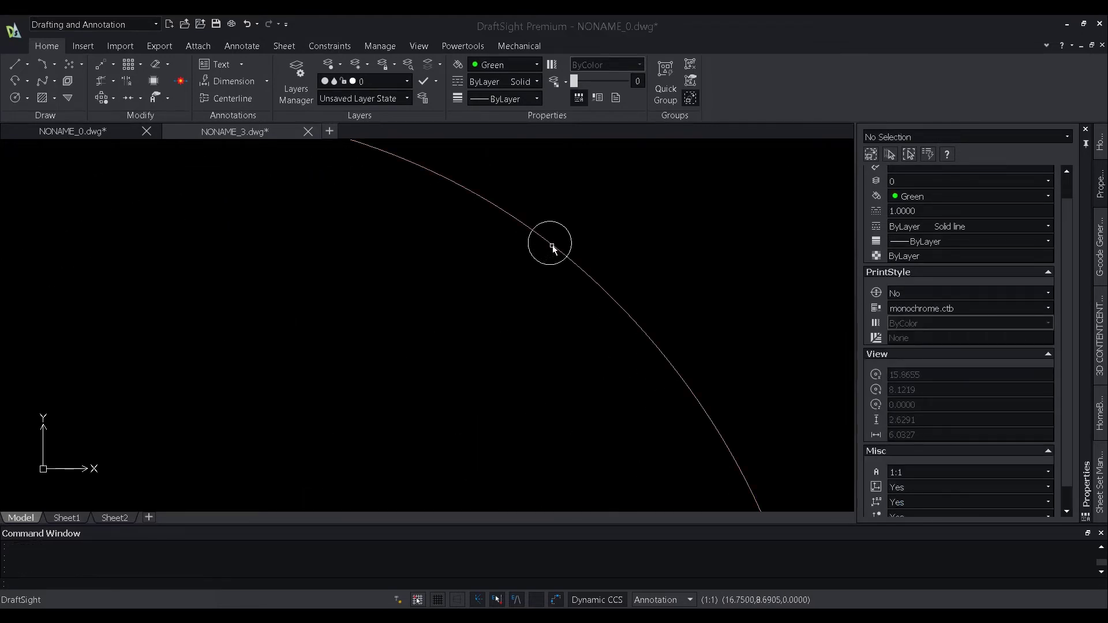
click(551, 246)
scroll(550, 243, down, 1)
mouse_move(546, 256)
click(577, 283)
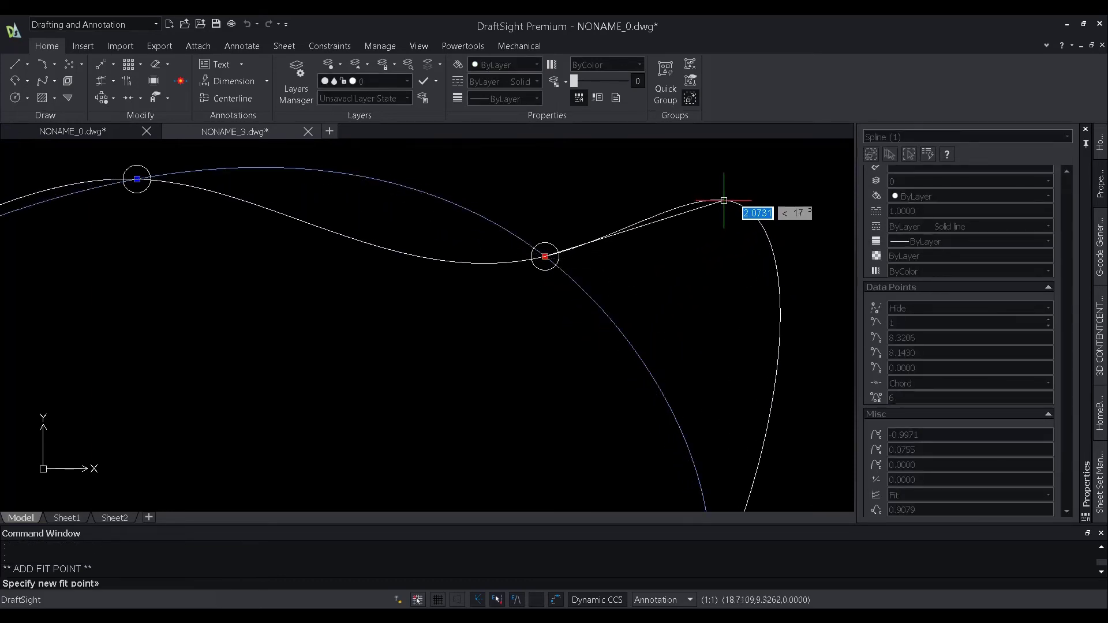
click(723, 202)
scroll(685, 313, down, 1)
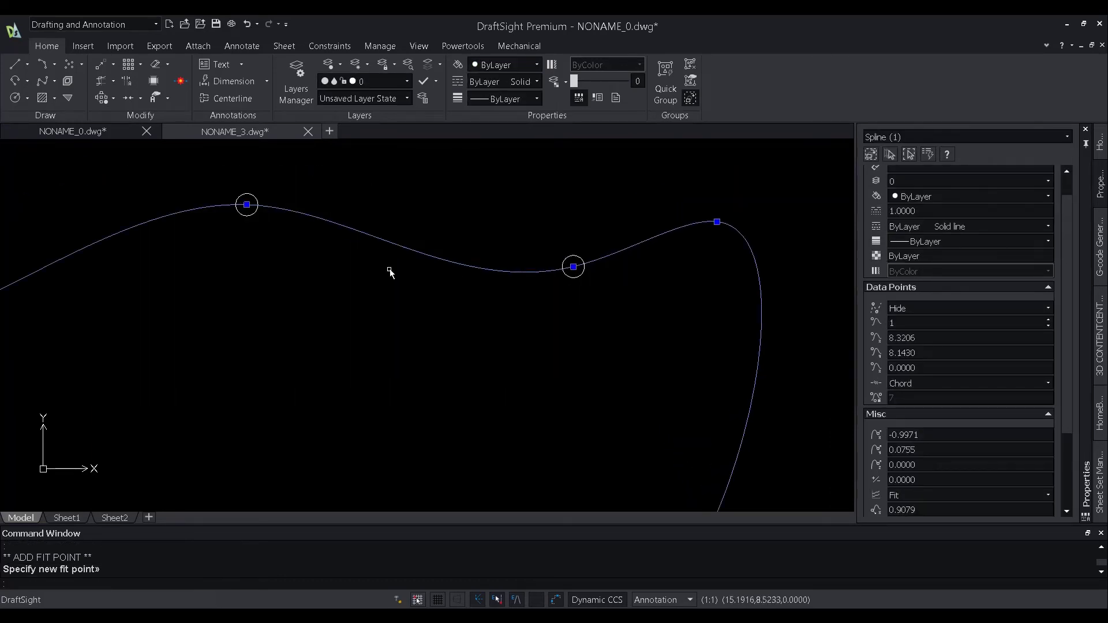
Remove the fit point at the third circle and stretch the added outer fit point to that circle's centre.
mouse_move(574, 268)
click(616, 311)
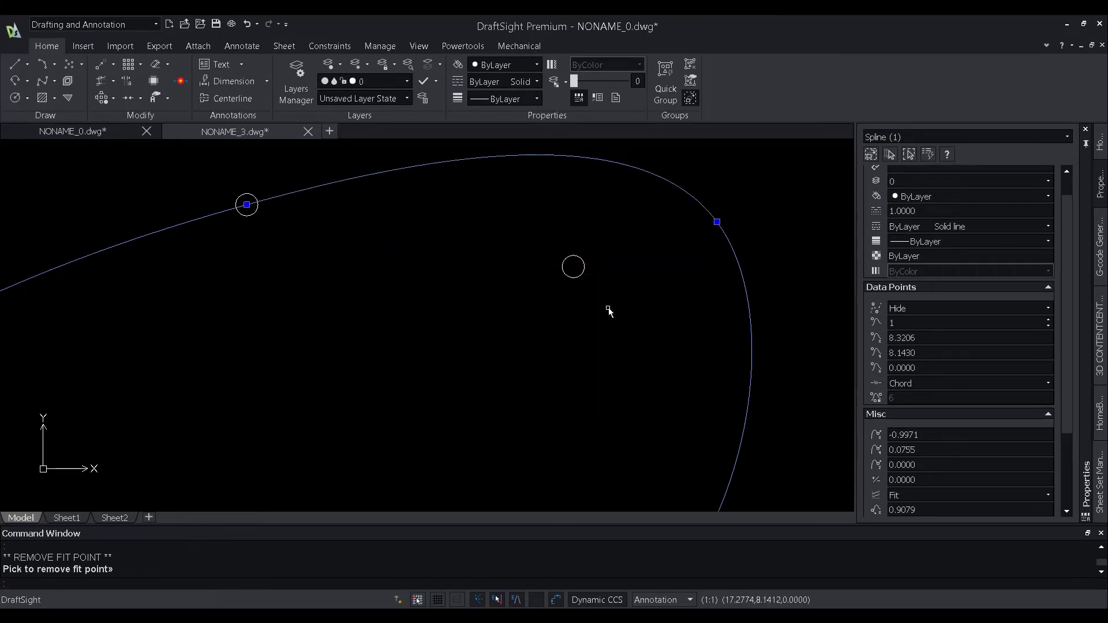
scroll(609, 309, down, 1)
click(725, 252)
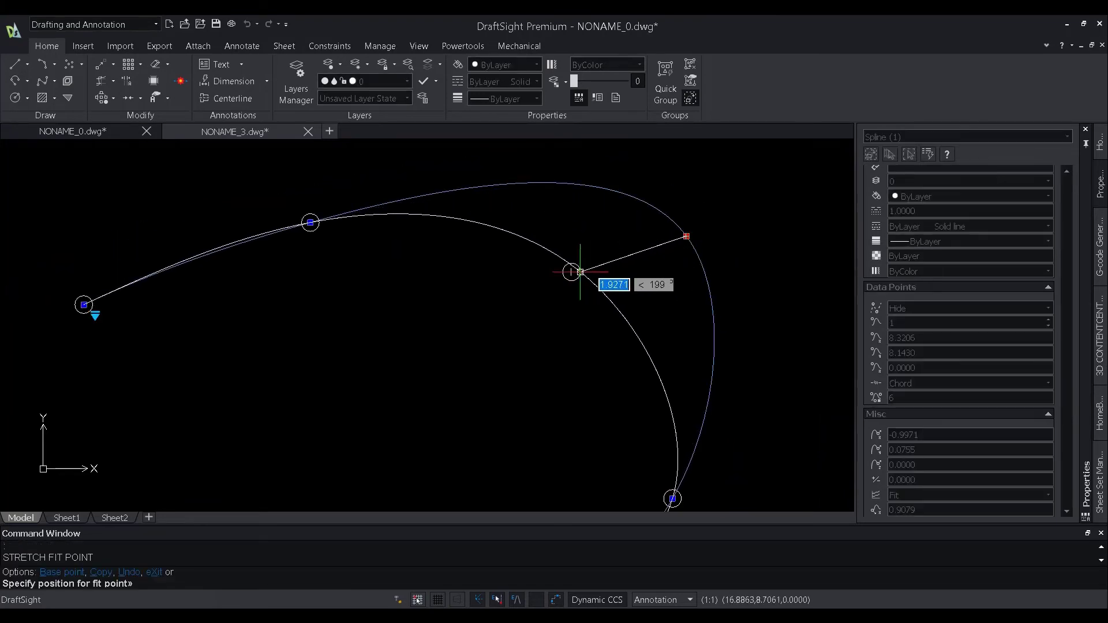
click(571, 273)
scroll(578, 273, down, 3)
middle_drag(585, 272, 612, 231)
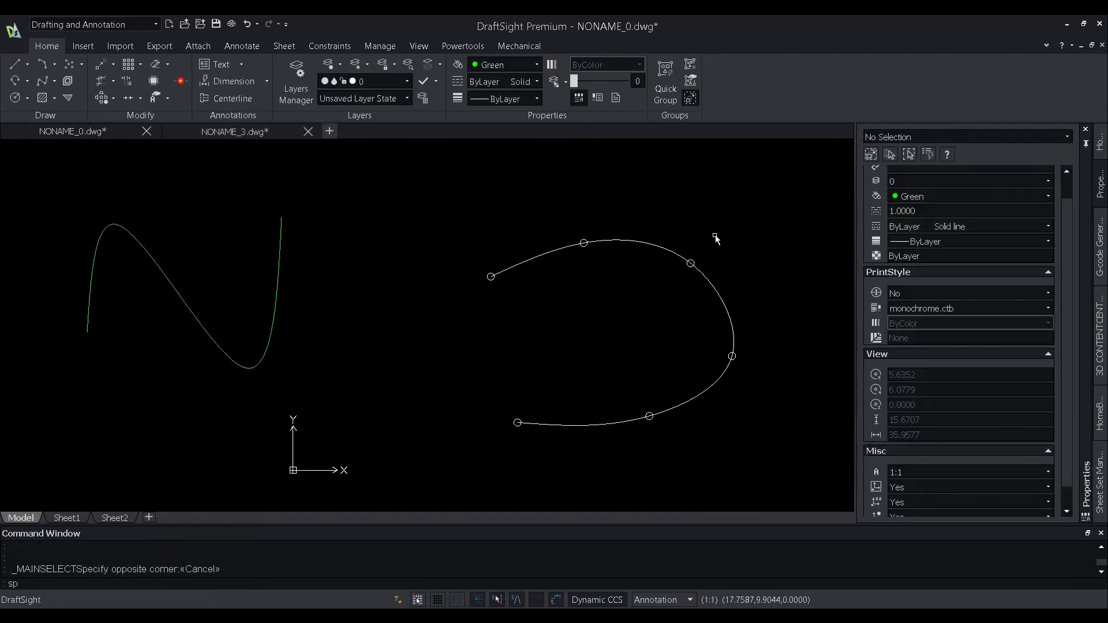
Close the open spline through the six circles with the SPLINEDIT Close option.
text(splined)
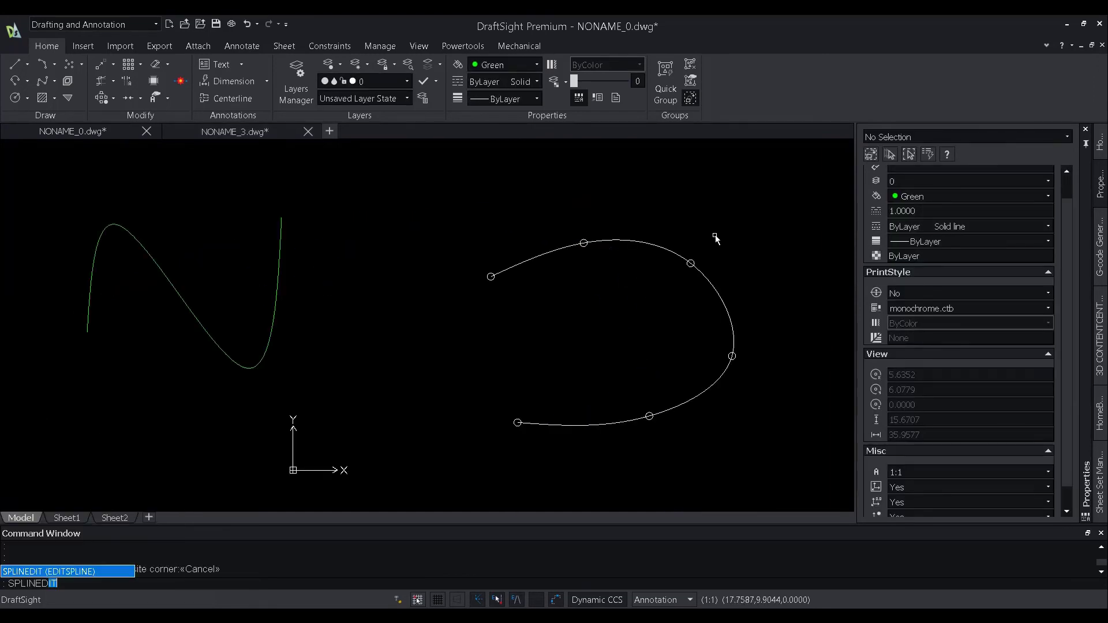
key(Return)
click(625, 239)
right_click(625, 239)
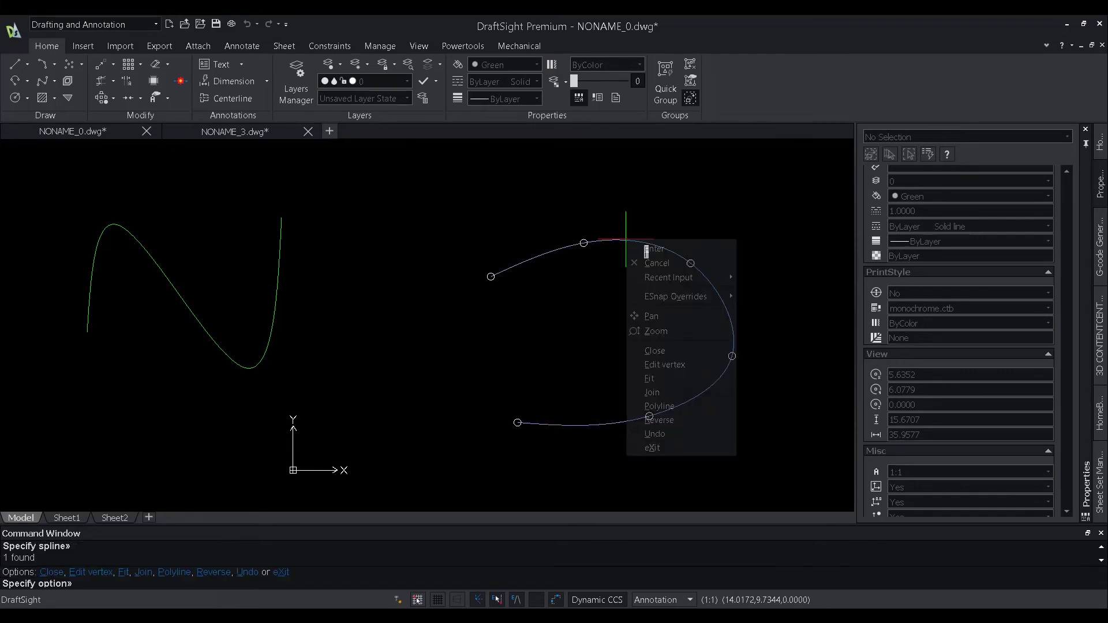
click(668, 351)
scroll(650, 378, down, 1)
key(Escape)
Add three fit points after the second fit point of the green spline with SPLINEDIT, turning it into an M-shaped curve.
text(splinedit)
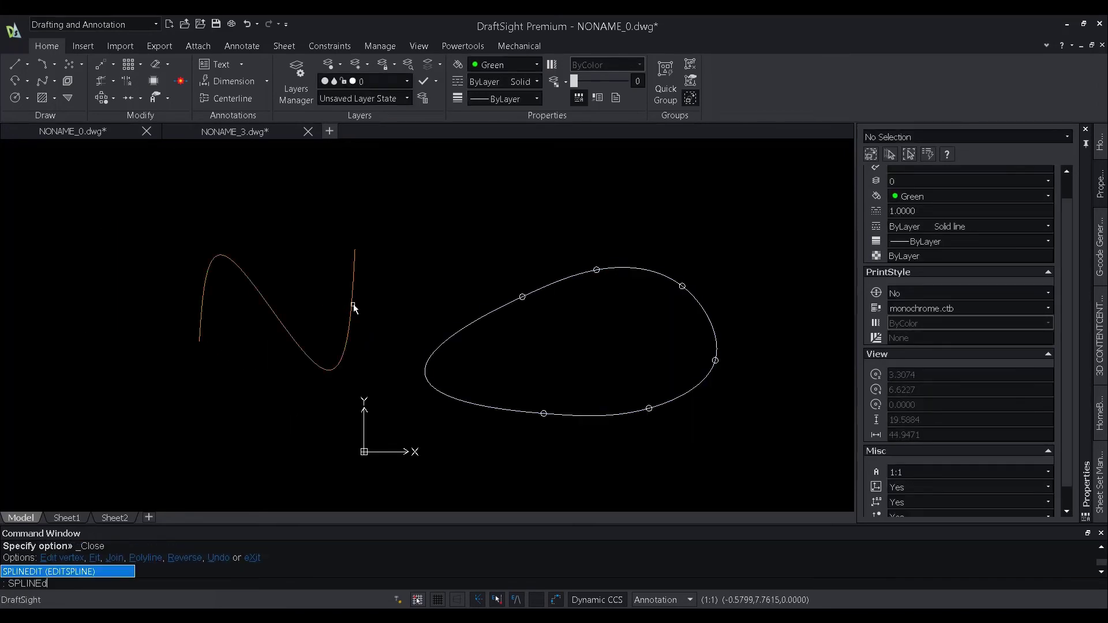
key(Return)
click(354, 280)
right_click(354, 280)
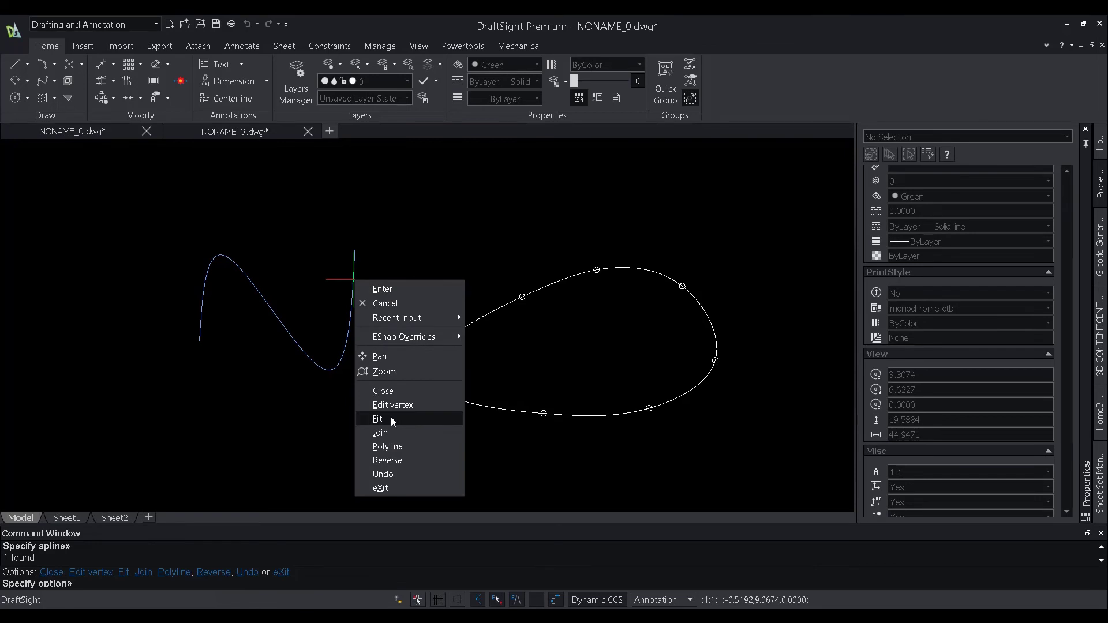
click(391, 422)
text(add)
key(Return)
click(203, 292)
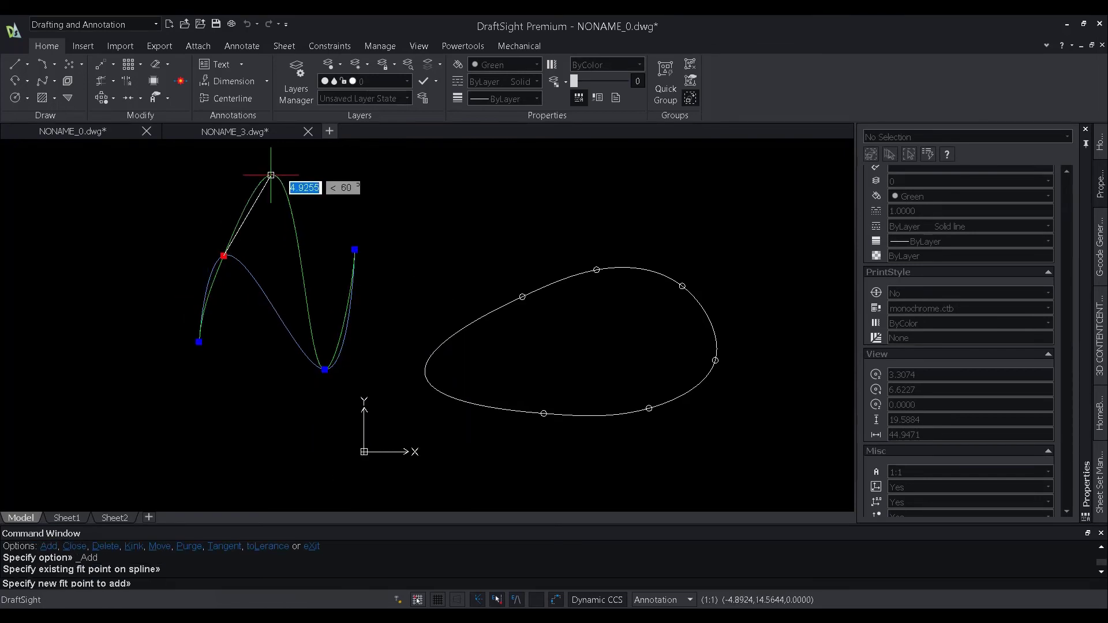
click(271, 175)
click(270, 316)
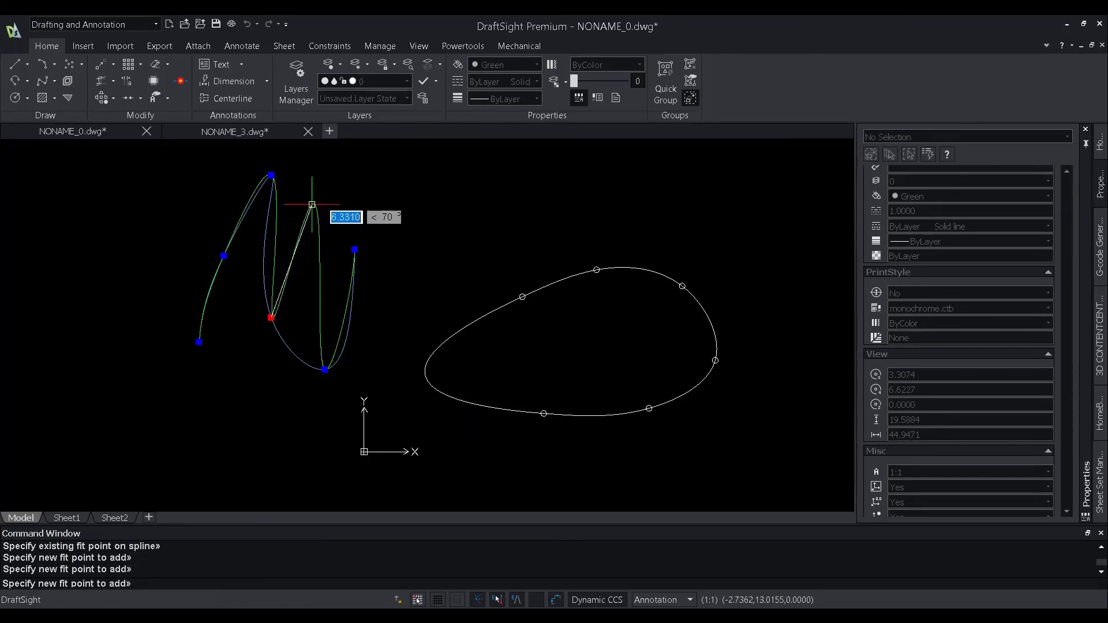
click(312, 204)
key(Escape)
key(Escape)
key(Escape)
Convert the closed spline to a polyline with precision 10 using SPLINEDIT, and select it to inspect its vertices.
text(spline)
key(Return)
click(489, 315)
right_click(490, 314)
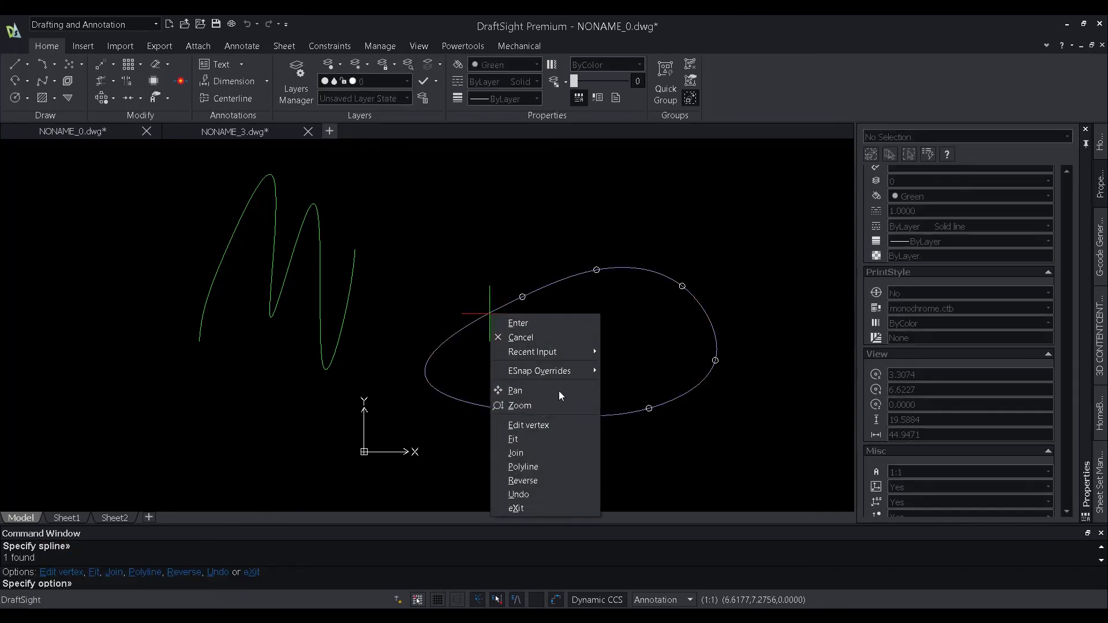
click(523, 467)
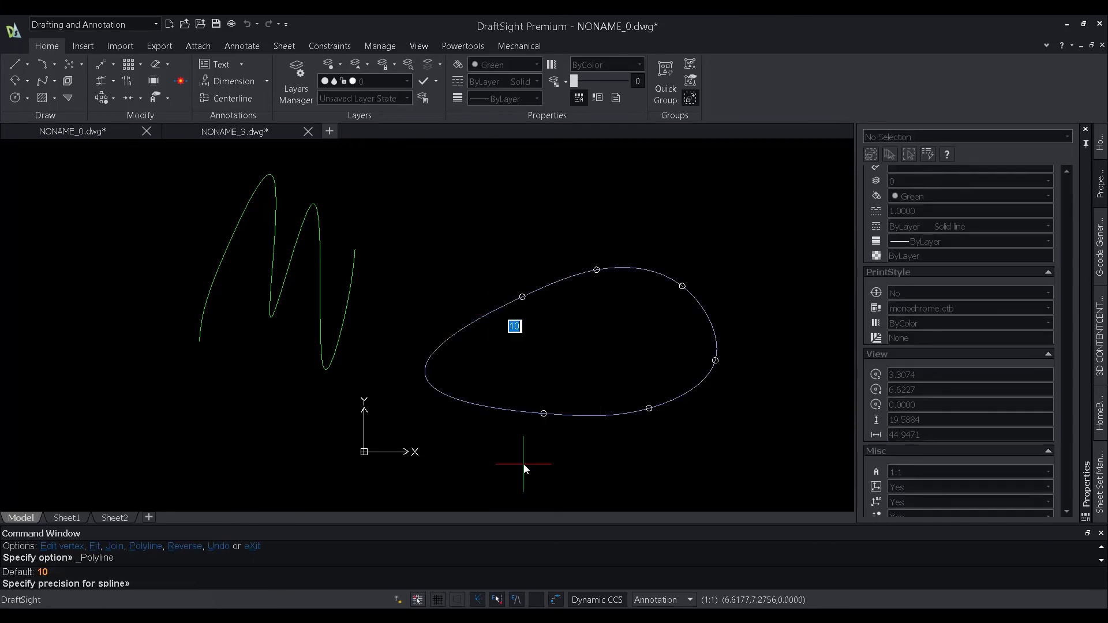
key(Return)
click(495, 310)
scroll(650, 363, up, 4)
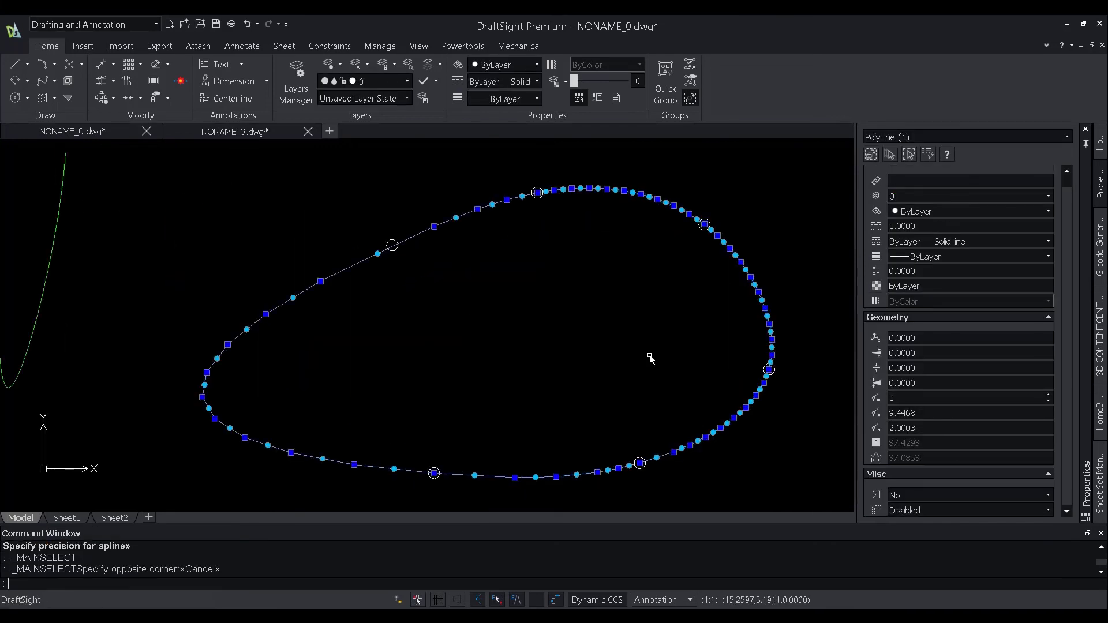
key(Escape)
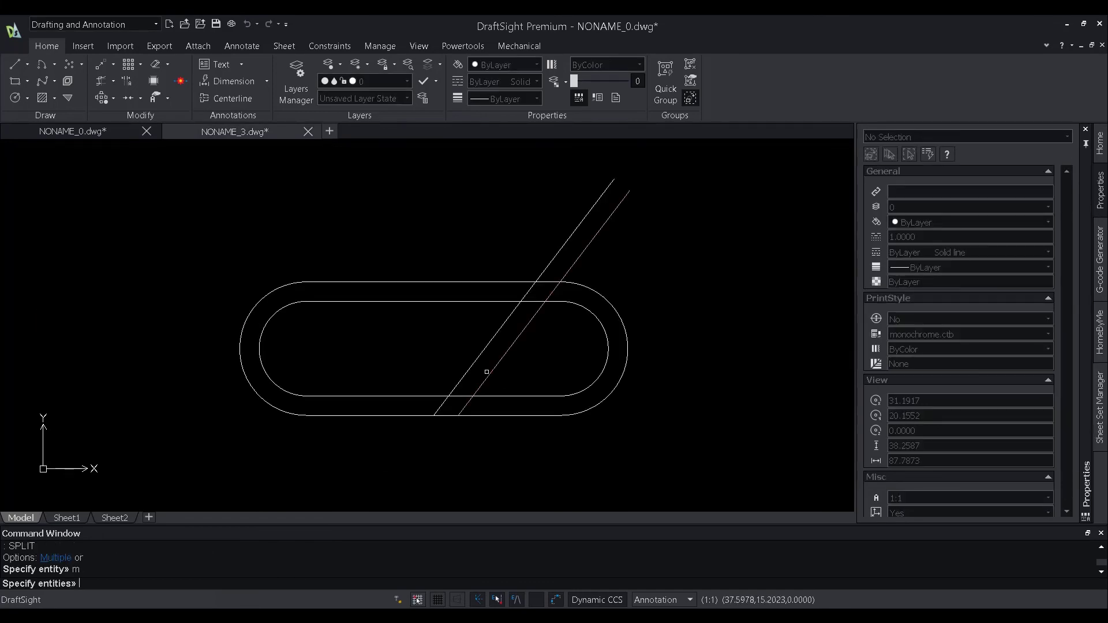
Split both diagonal lines at the four straight horizontal edges of the inner and outer slots, using the SPLIT Multiple option.
click(527, 367)
click(470, 340)
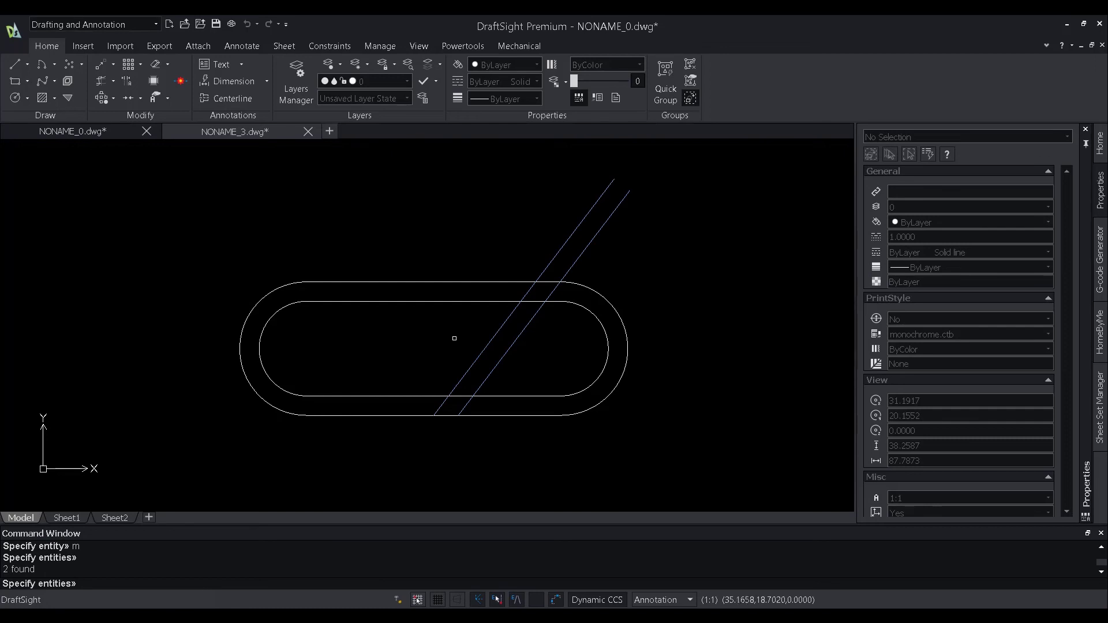
key(Return)
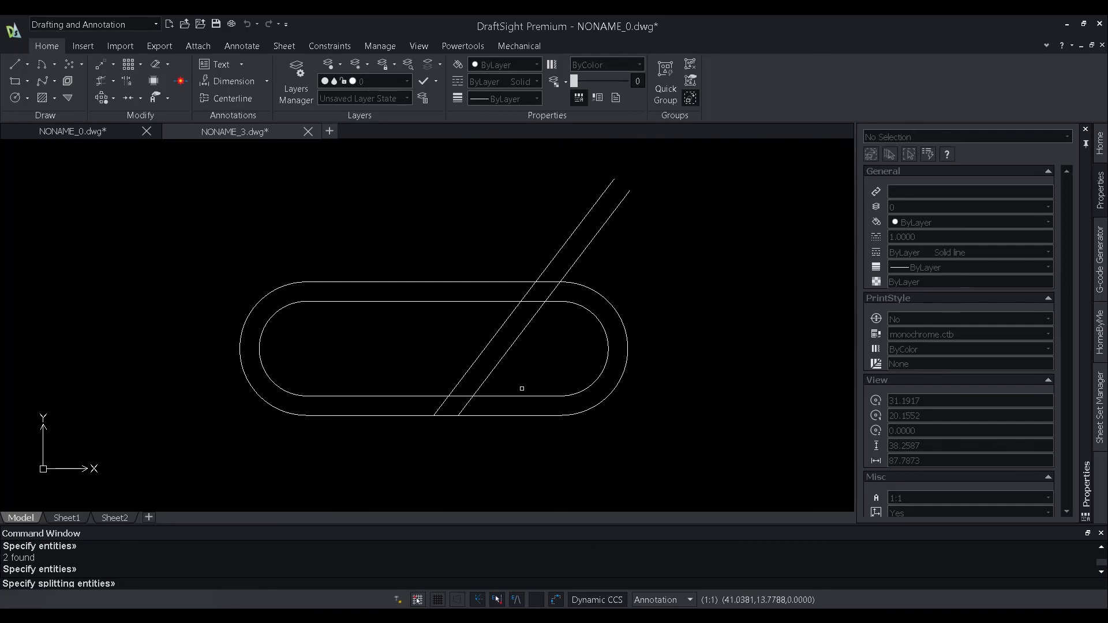
middle_drag(488, 350, 470, 270)
click(473, 316)
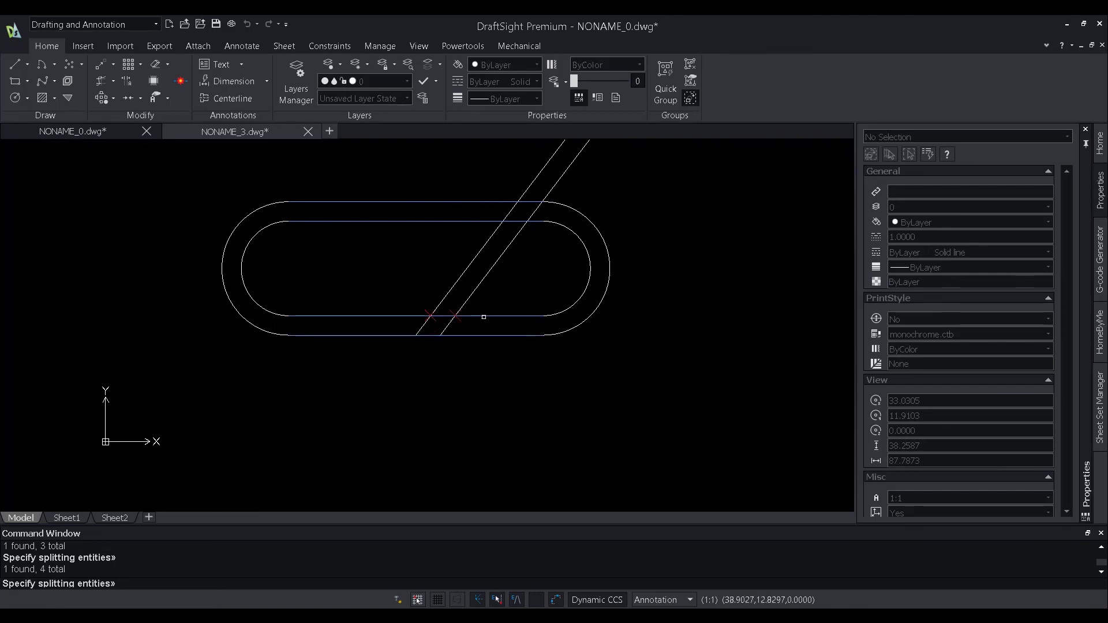
key(Return)
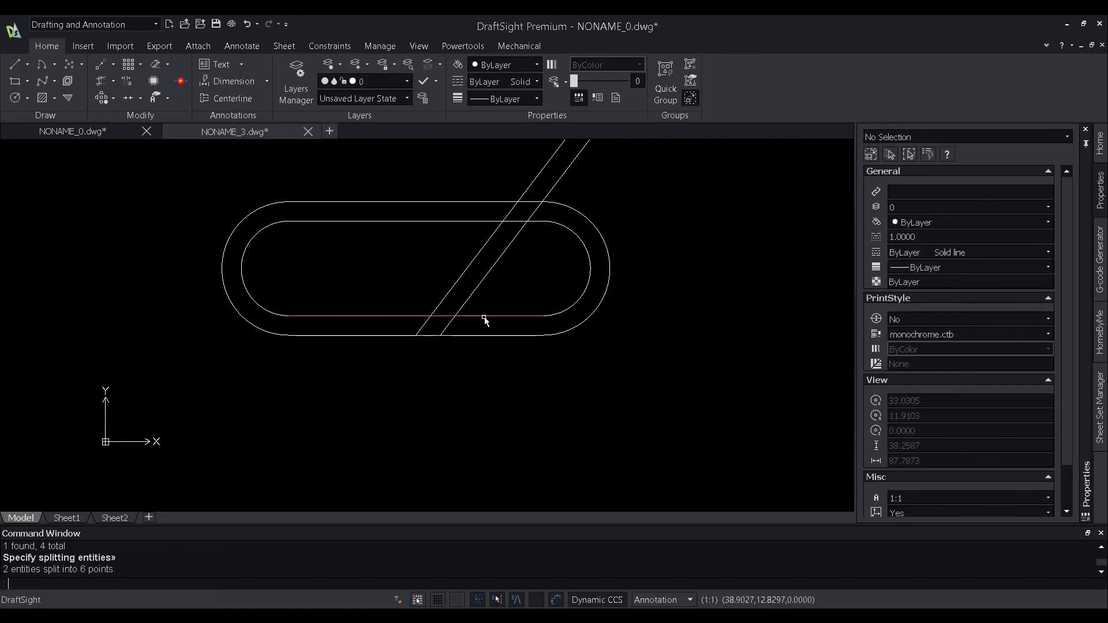
Select individual pieces of the split diagonal lines, between the slot outlines and inside the inner slot, to inspect where they were divided.
click(421, 329)
scroll(456, 346, up, 3)
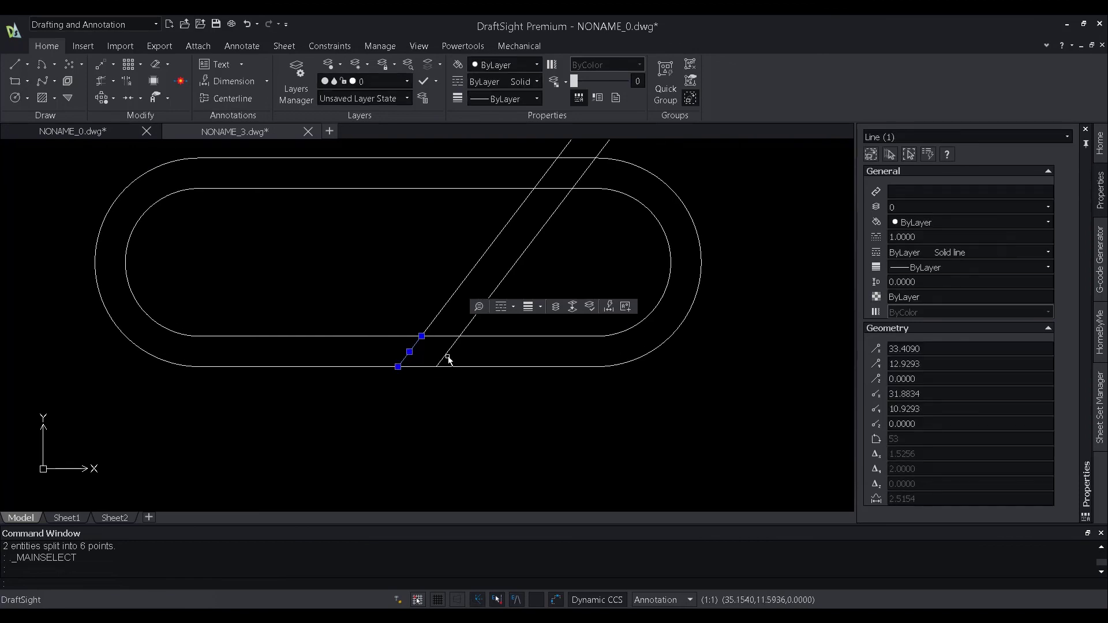
click(448, 349)
click(447, 308)
key(Escape)
click(445, 306)
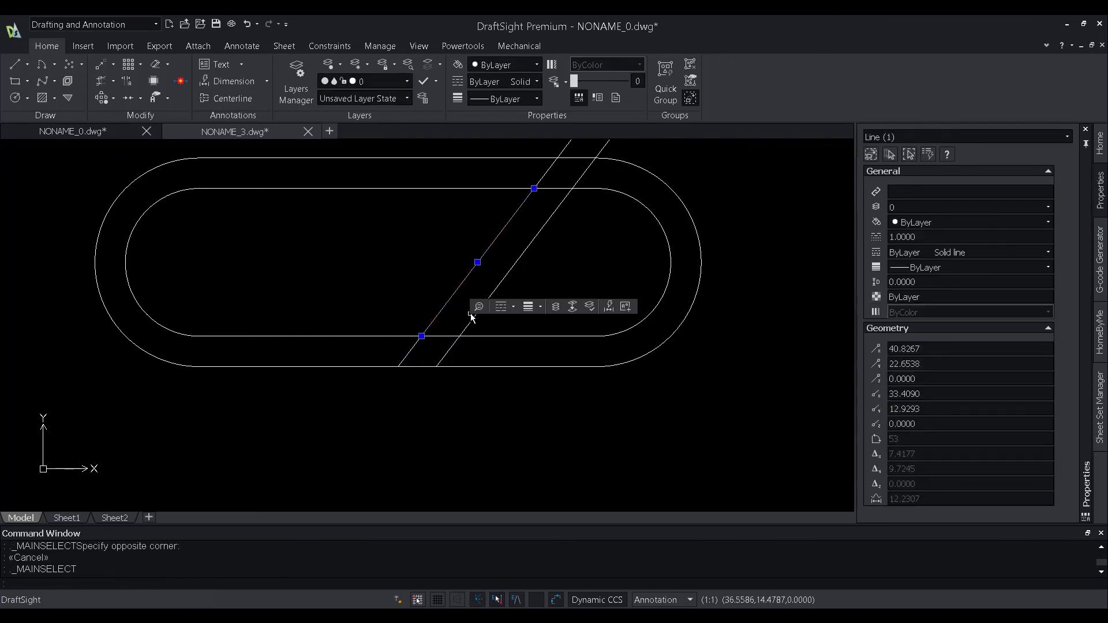